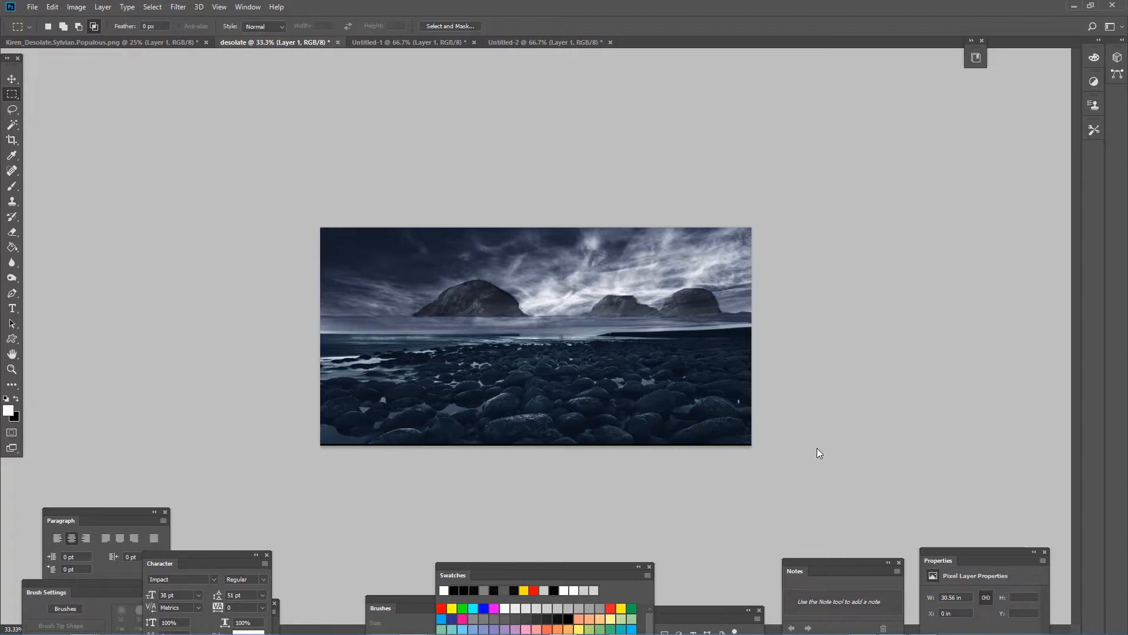
# - Set the desolate document's canvas width to 90 inches, anchored at the middle left so it extends to the right
pyautogui.click(76, 7)
pyautogui.click(106, 106)
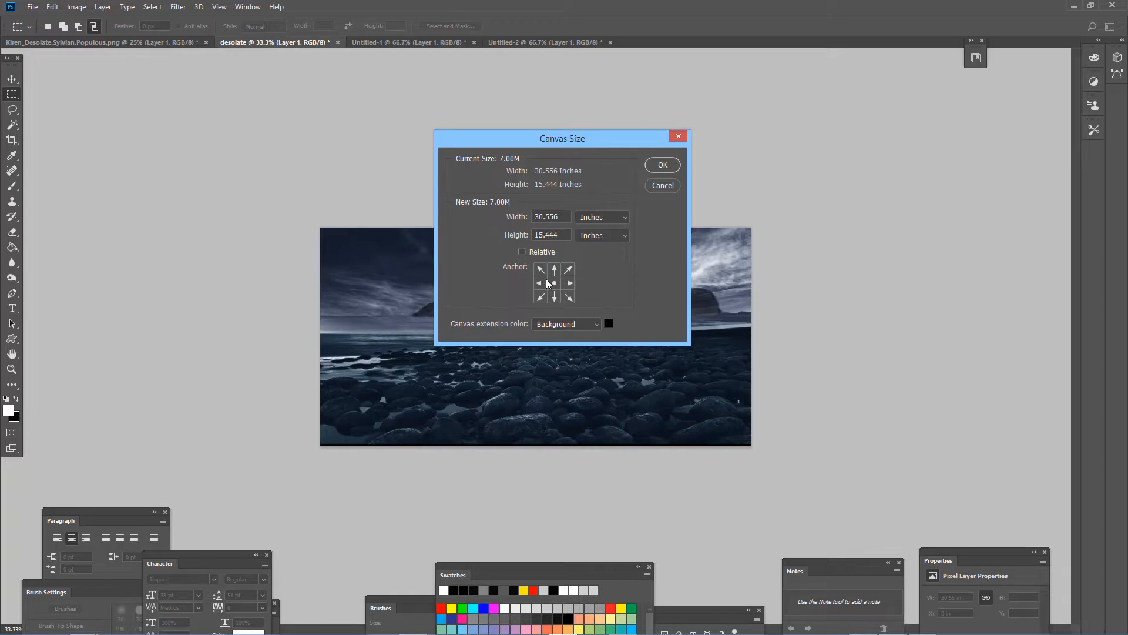
pyautogui.click(541, 285)
pyautogui.moveTo(561, 218); pyautogui.dragTo(523, 217)
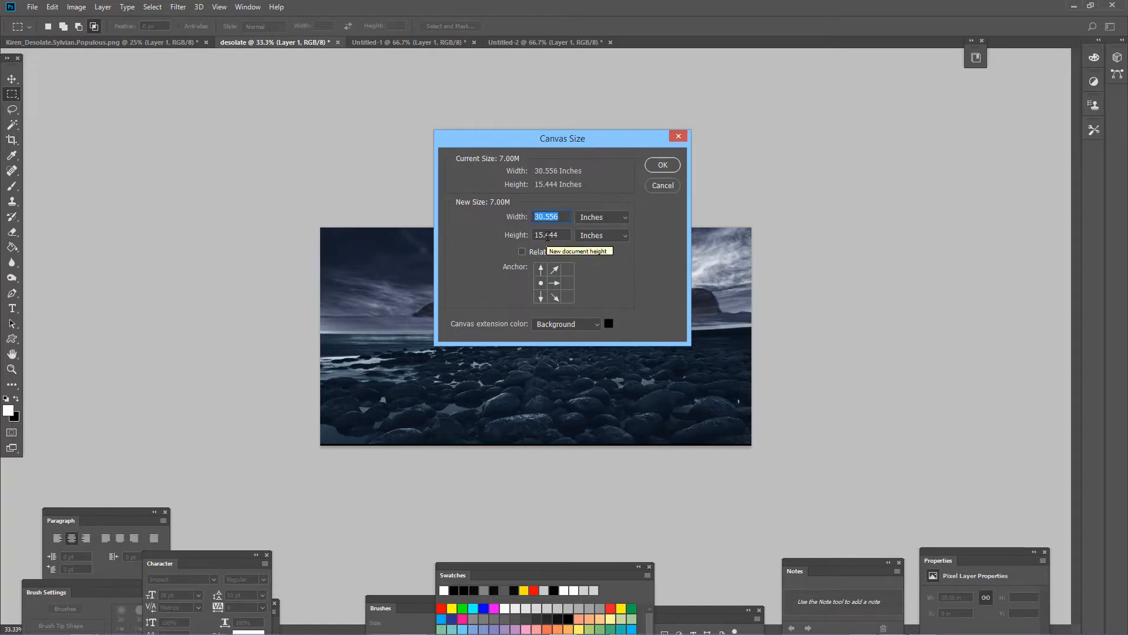
pyautogui.write('90')
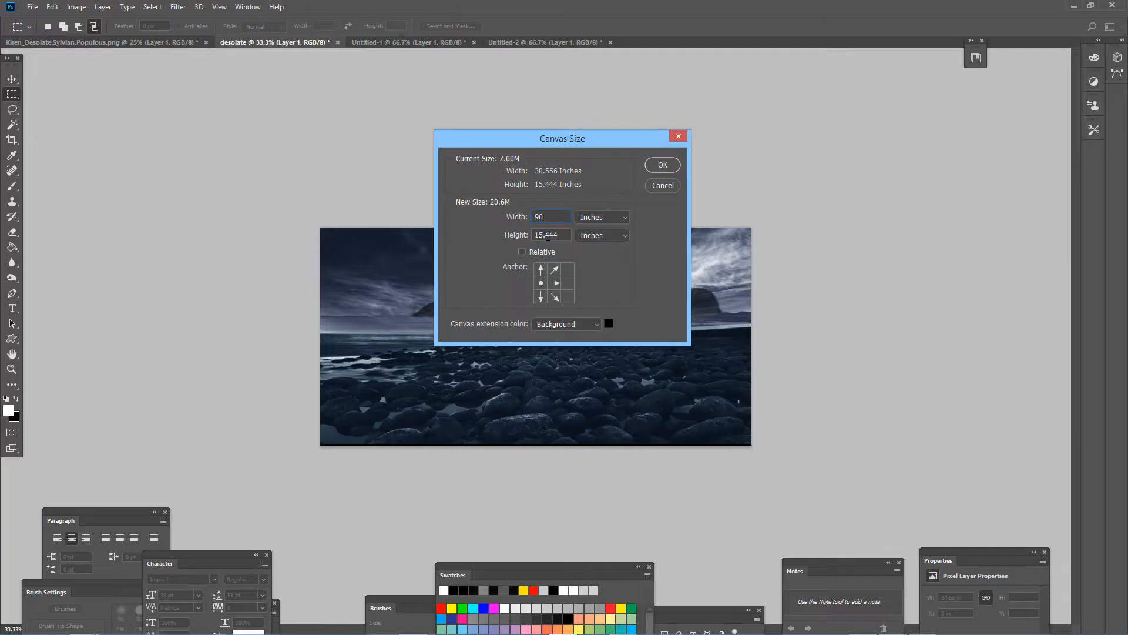
pyautogui.click(664, 166)
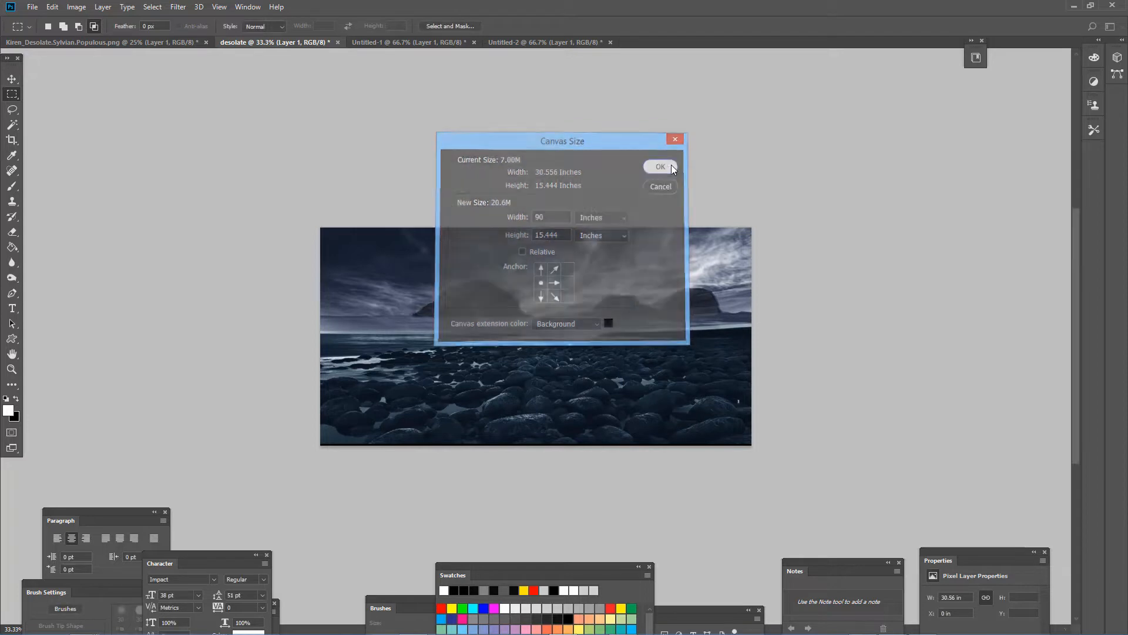
# - Copy the whole pink forest image from Untitled-1 into desolate and place it beside the seascape at about X 30.4 in
pyautogui.keyDown('alt'); pyautogui.click(517, 299); pyautogui.keyUp('alt')
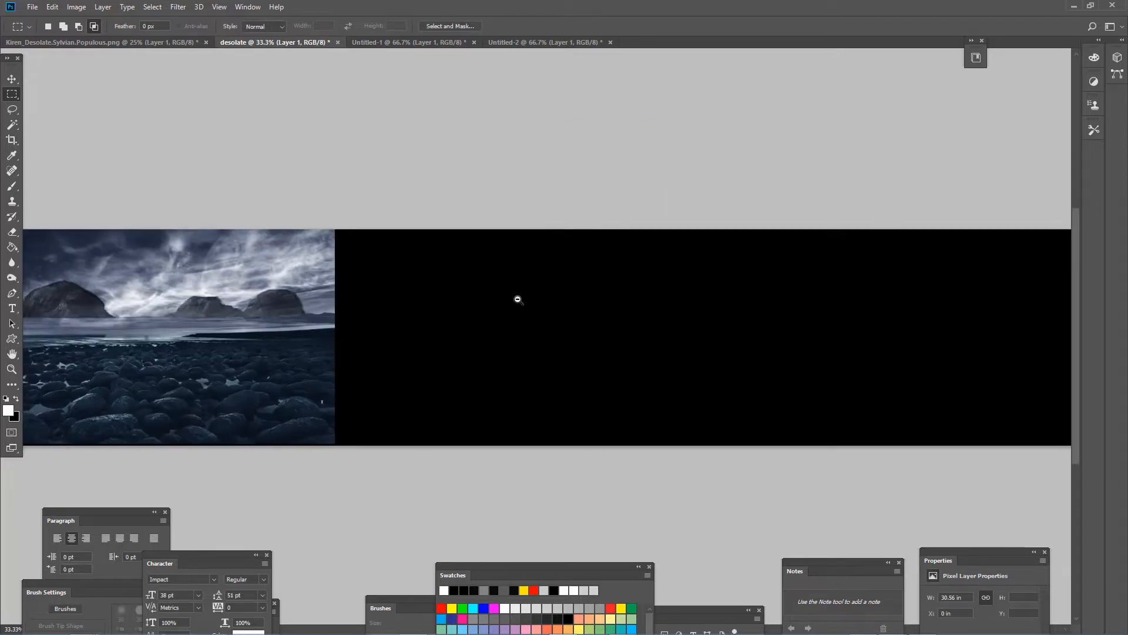
pyautogui.keyDown('alt'); pyautogui.click(514, 298); pyautogui.keyUp('alt')
pyautogui.moveTo(548, 247); pyautogui.dragTo(506, 153)
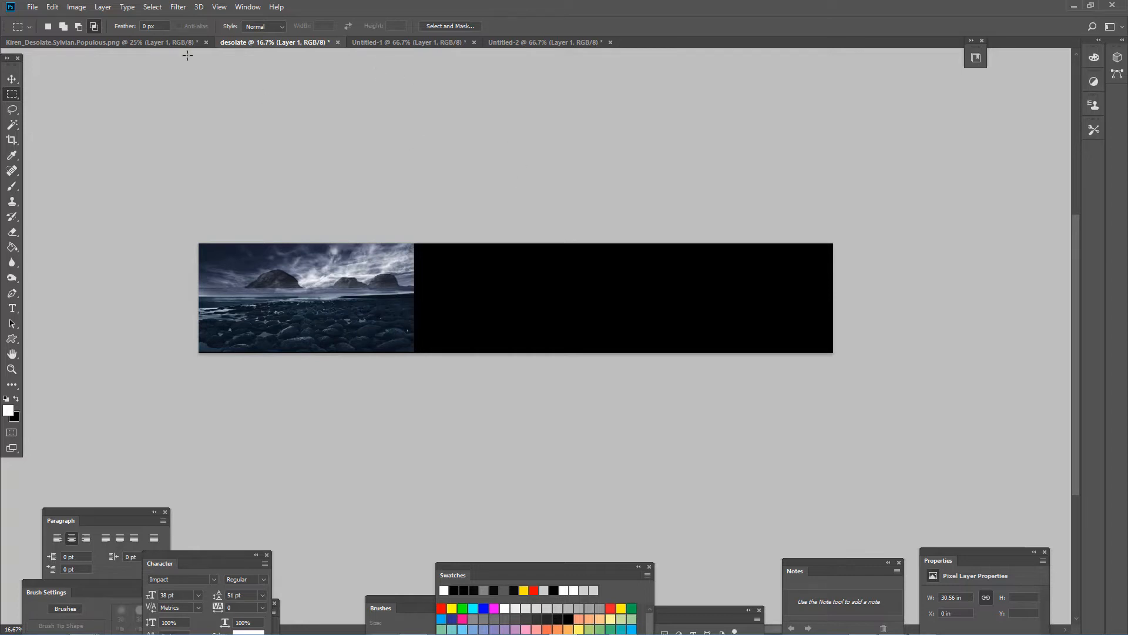
pyautogui.click(386, 40)
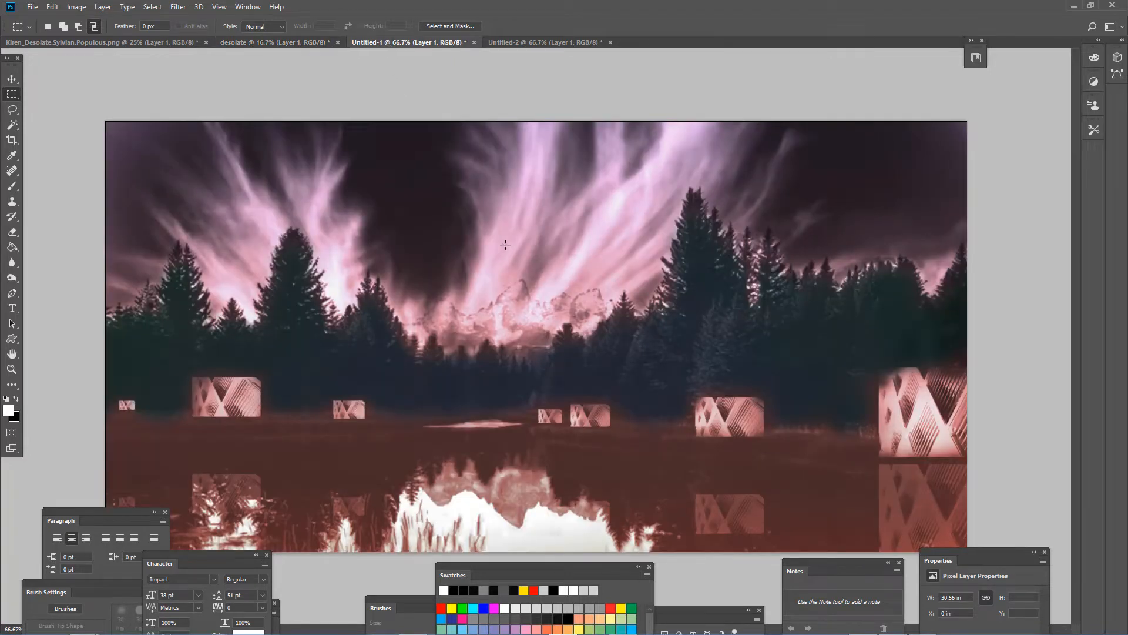
pyautogui.hotkey('ctrl', '-')
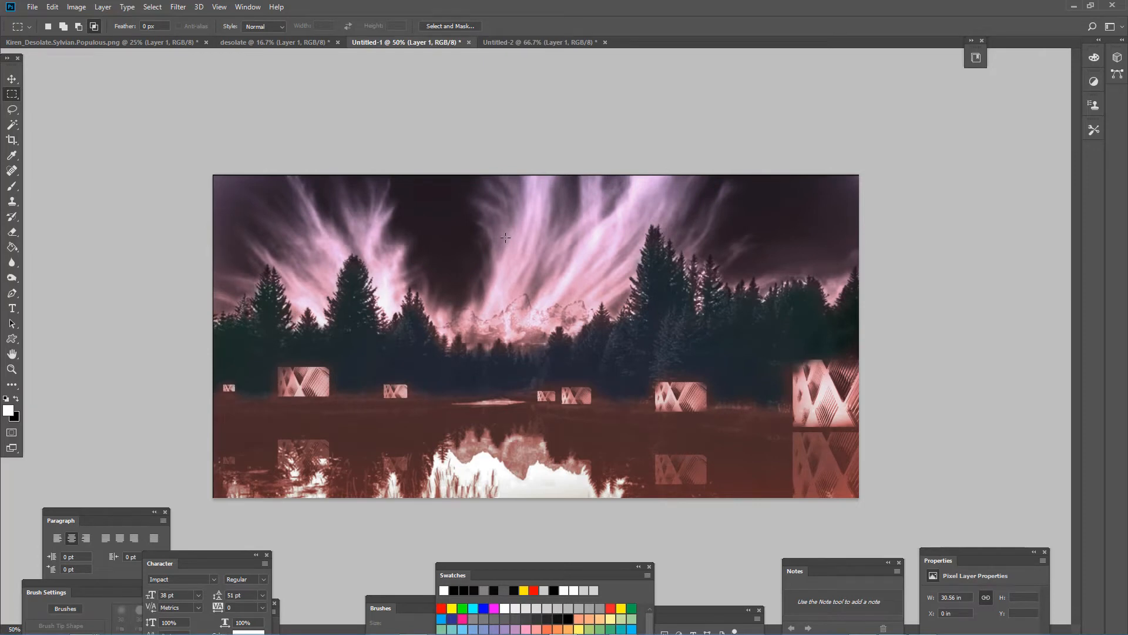
pyautogui.hotkey('ctrl', 'a')
pyautogui.click(282, 40)
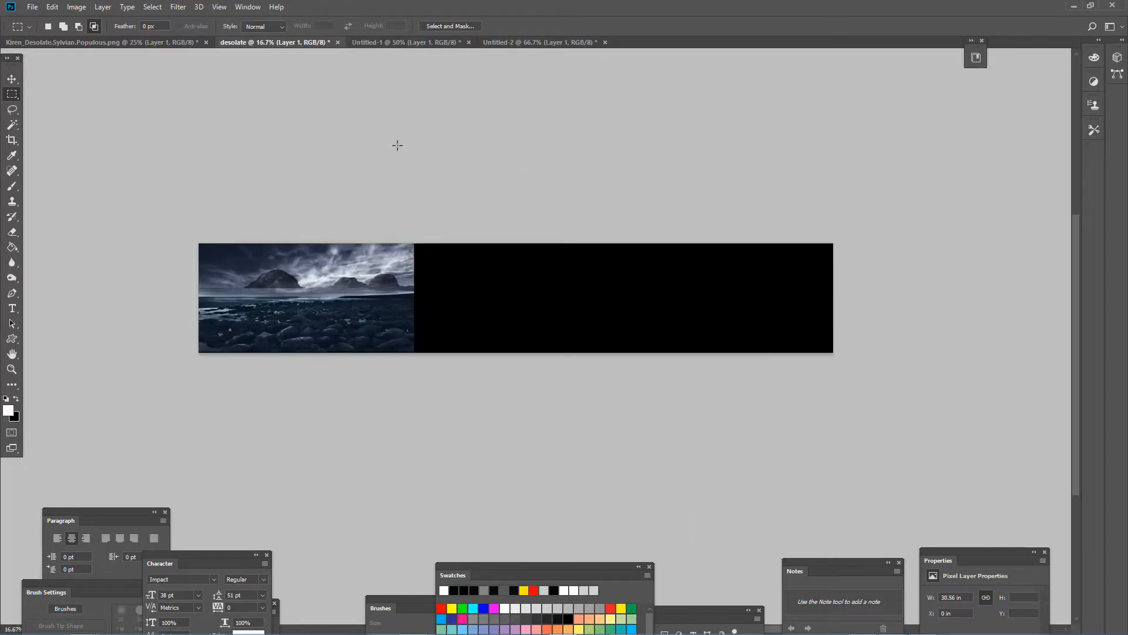
pyautogui.hotkey('ctrl', 'v')
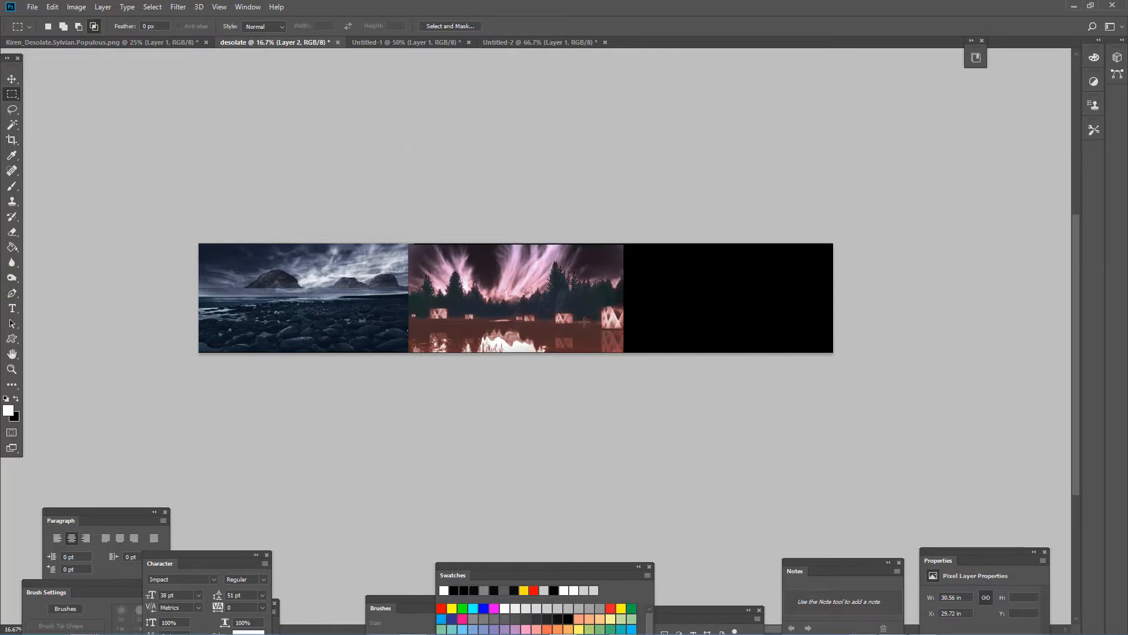
pyautogui.press('v')
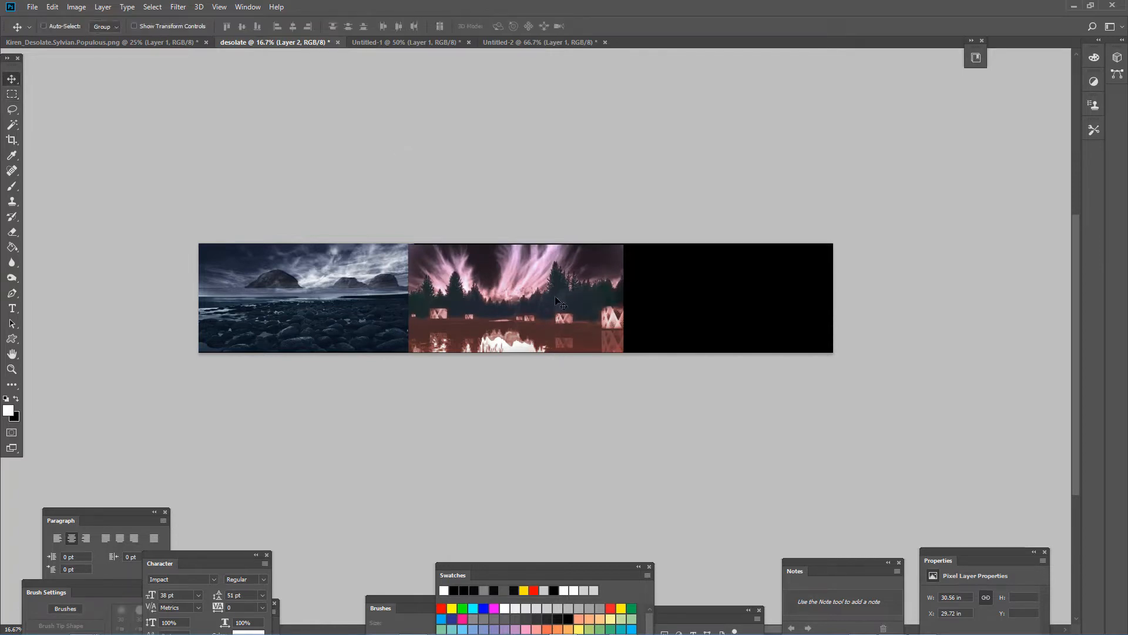
pyautogui.moveTo(556, 300)
pyautogui.mouseDown()
pyautogui.moveTo(576, 287)
pyautogui.moveTo(557, 295)
pyautogui.mouseUp()
# - Copy the whole yellow sunset image from Untitled-2 into desolate and place it right of the forest at about X 60.6 in
pyautogui.click(380, 42)
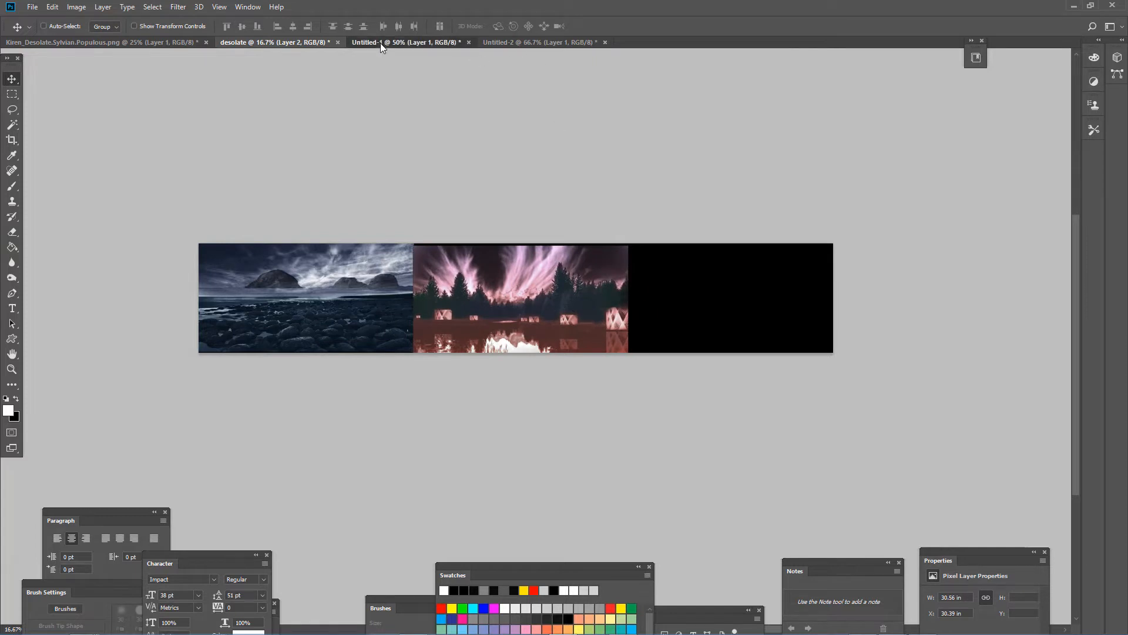
pyautogui.click(502, 39)
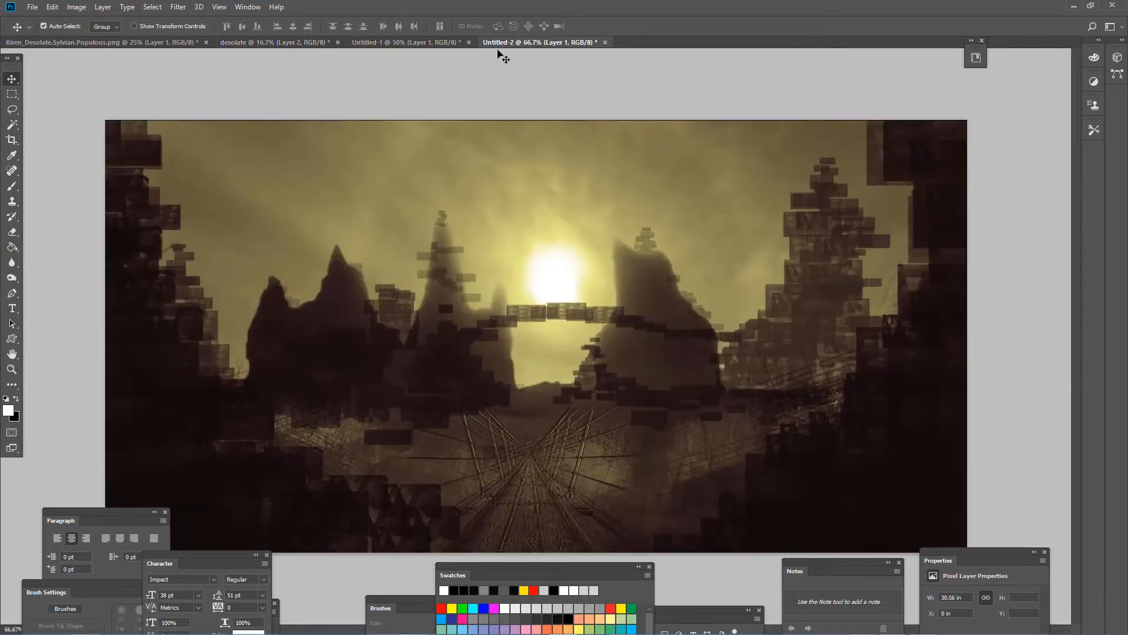
pyautogui.hotkey('ctrl', 'a')
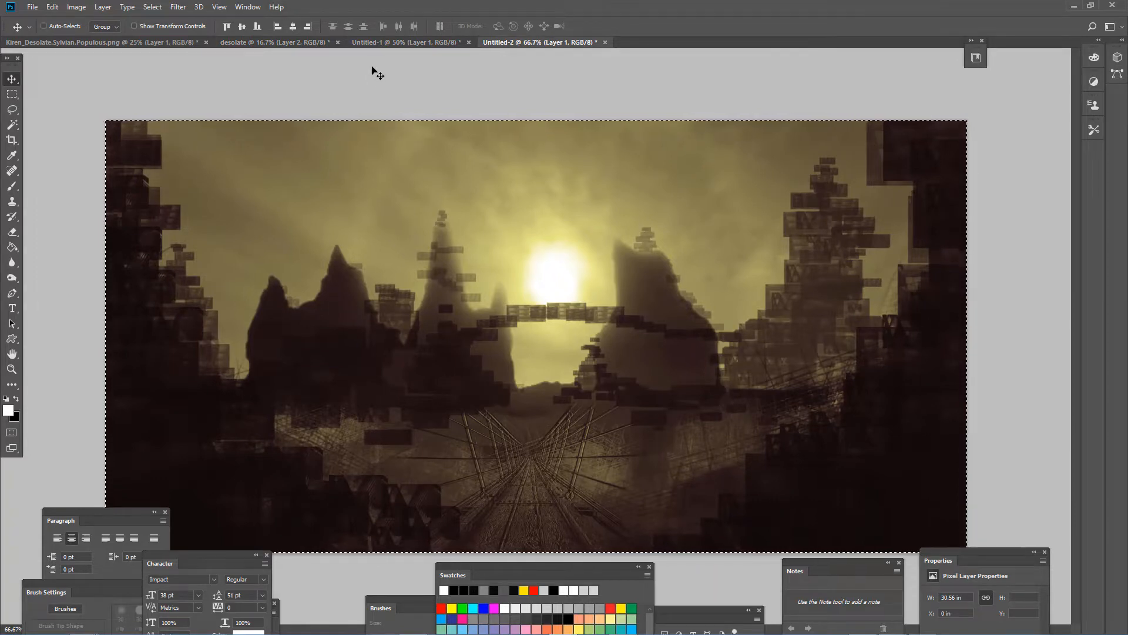
pyautogui.click(288, 42)
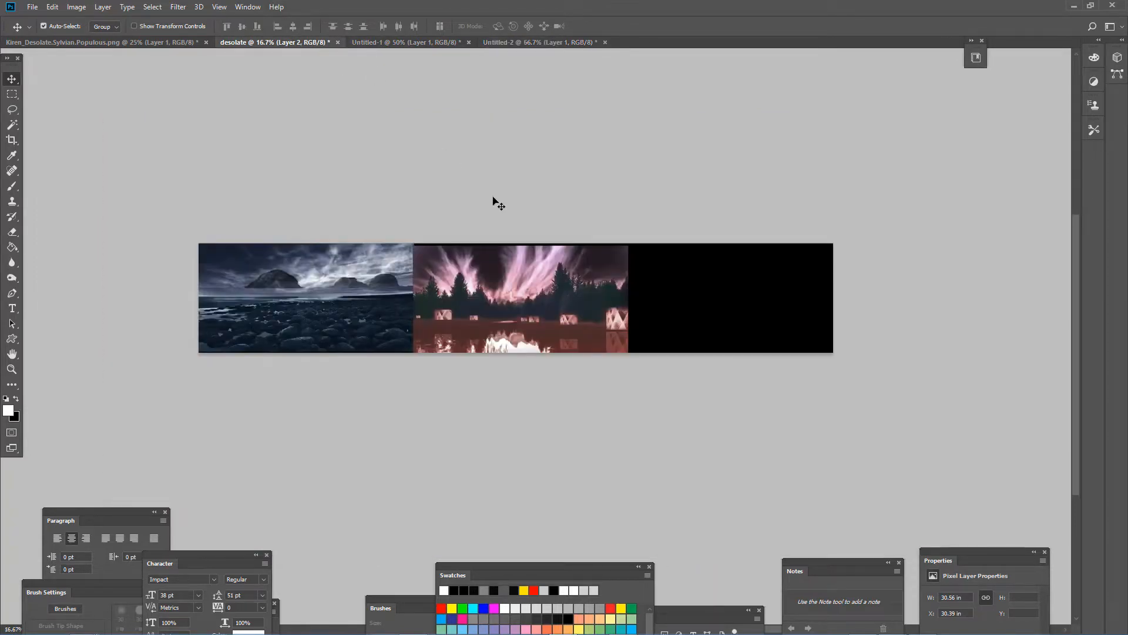
pyautogui.hotkey('ctrl', 'v')
pyautogui.moveTo(498, 284); pyautogui.dragTo(721, 289)
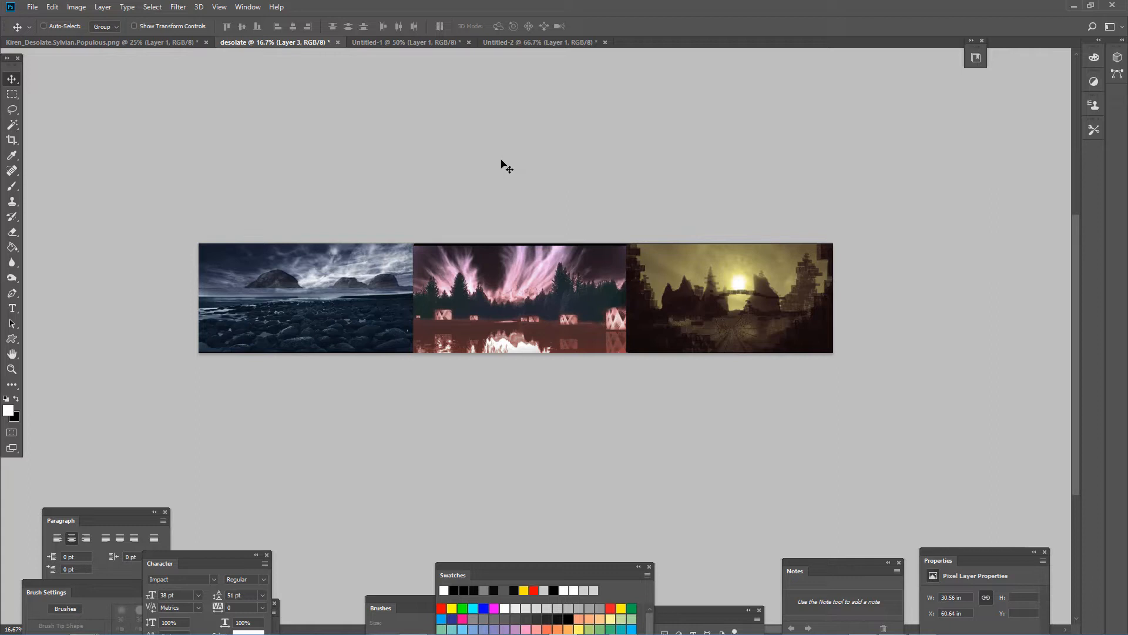
# - Shift the forest and sunset images left to about X 28.5 in and 58.7 in, overlapping the forest onto the seascape
pyautogui.press('ctrl')
pyautogui.keyDown('ctrl'); pyautogui.click(476, 283); pyautogui.keyUp('ctrl')
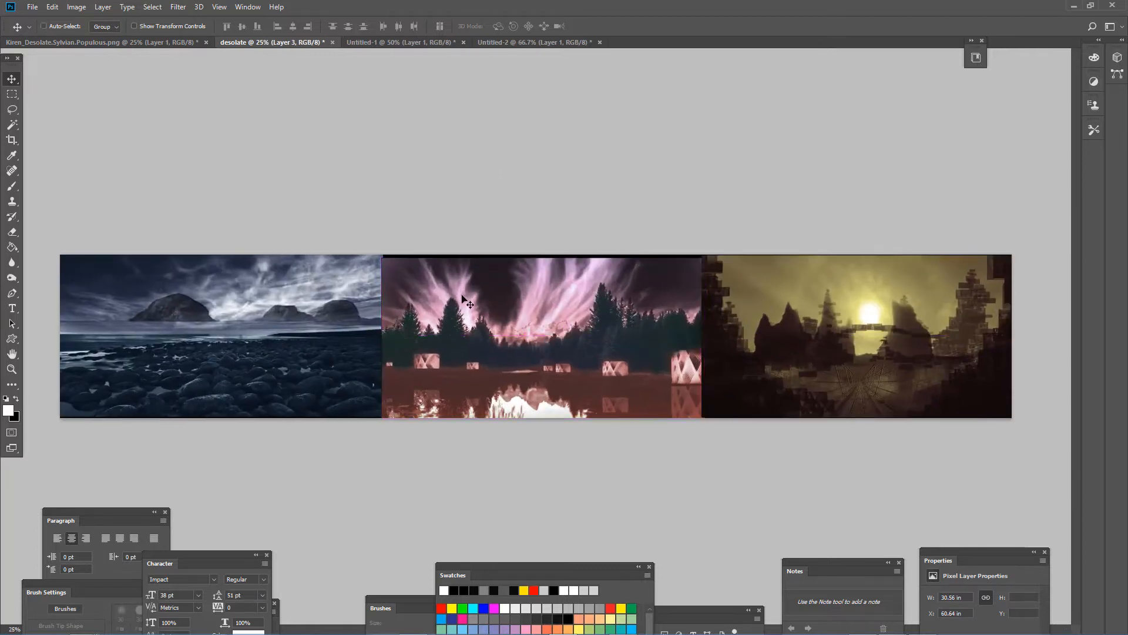
pyautogui.moveTo(465, 295); pyautogui.dragTo(450, 292)
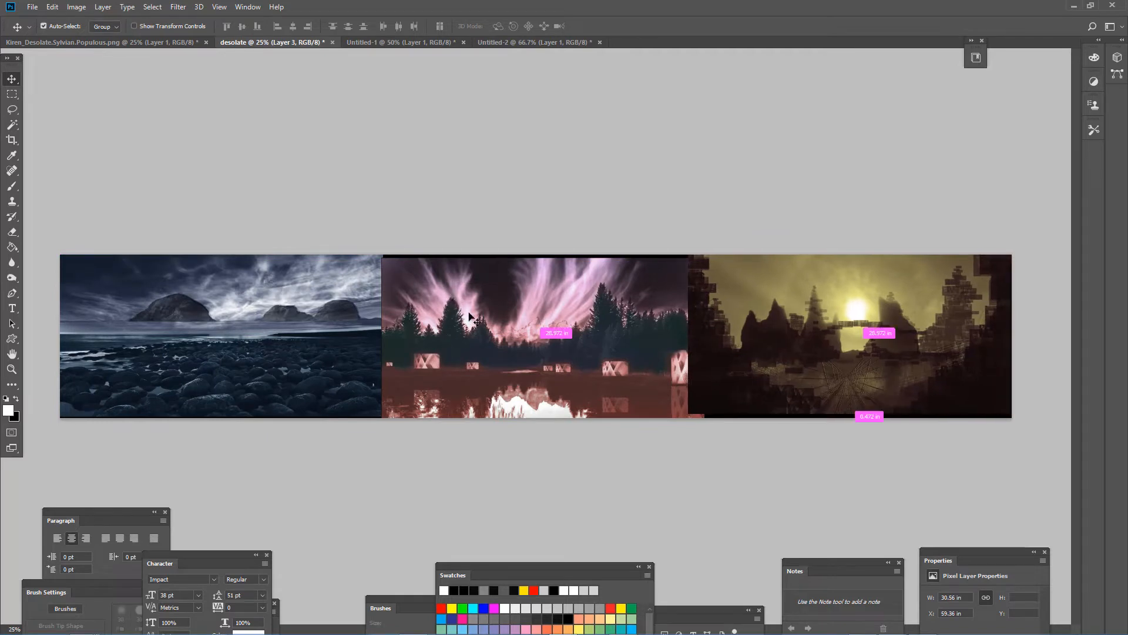
pyautogui.keyDown('ctrl'); pyautogui.click(470, 317); pyautogui.keyUp('ctrl')
pyautogui.moveTo(469, 315); pyautogui.dragTo(461, 311)
pyautogui.moveTo(753, 332); pyautogui.dragTo(747, 336)
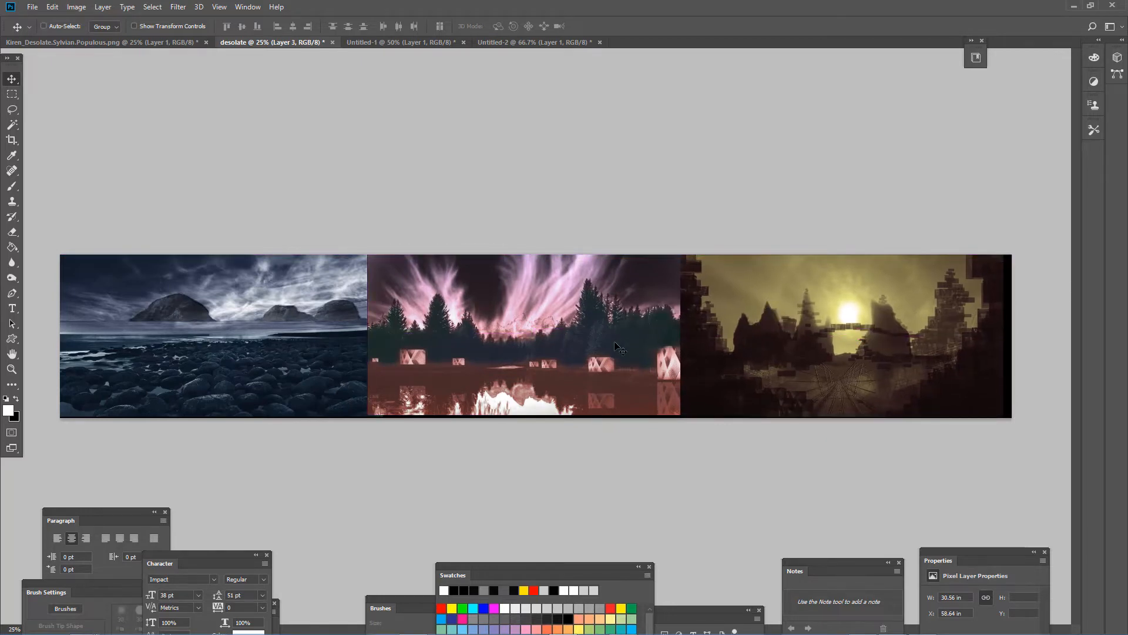
pyautogui.moveTo(617, 338); pyautogui.dragTo(594, 355)
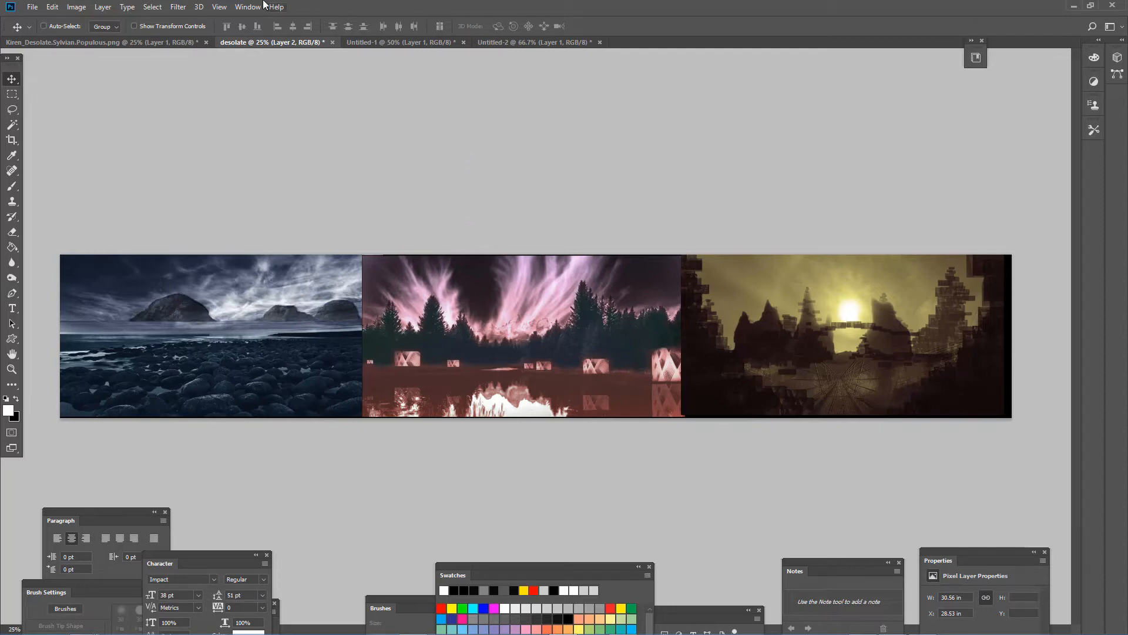
# - Show the Layers panel and move it up over the canvas so the full layer list can be used
pyautogui.click(244, 6)
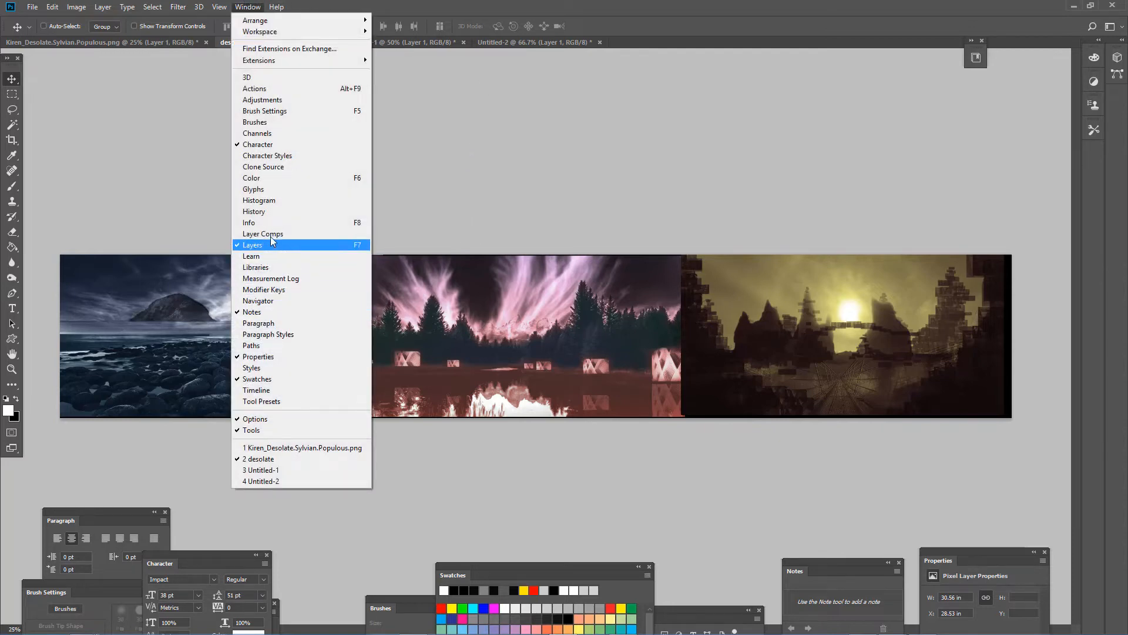
pyautogui.click(273, 244)
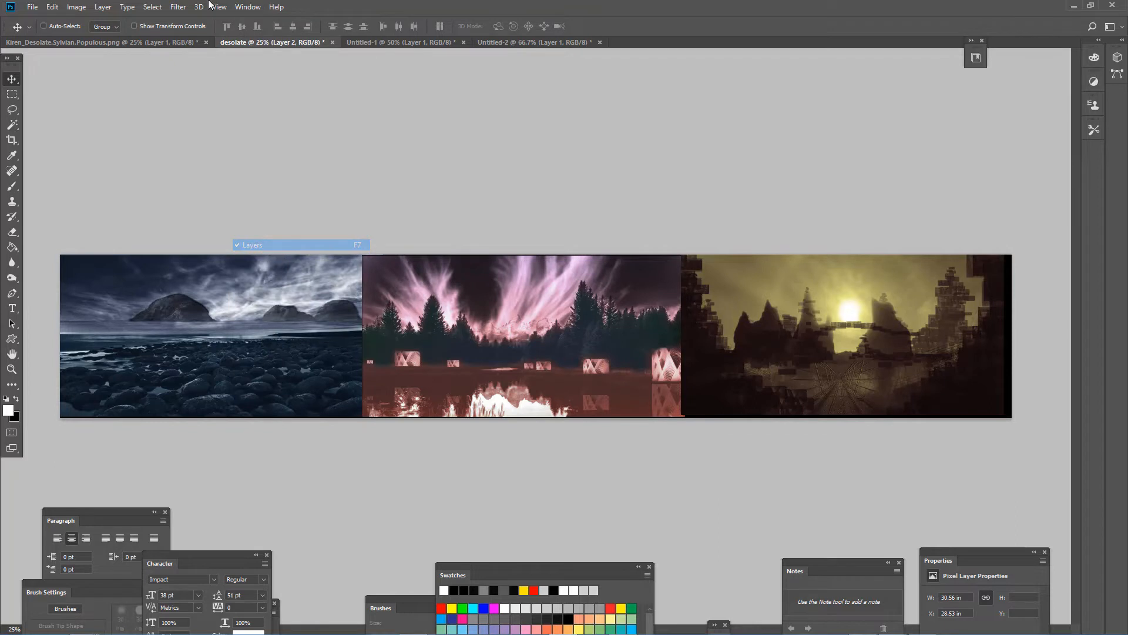
pyautogui.click(247, 6)
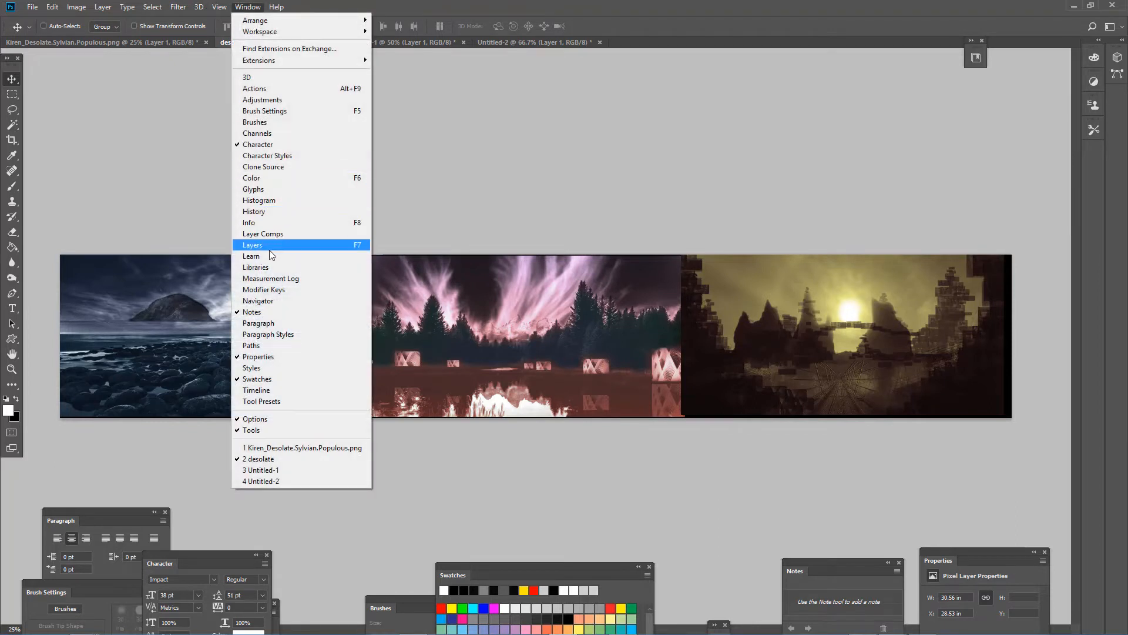
pyautogui.click(270, 244)
pyautogui.moveTo(659, 615); pyautogui.dragTo(767, 98)
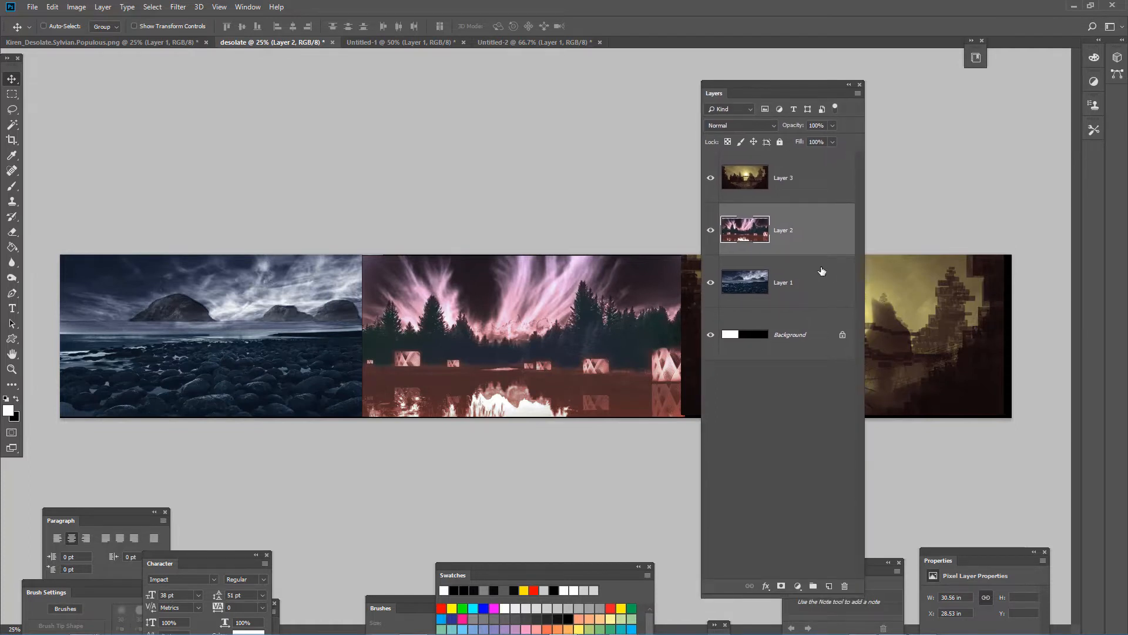
# - Add a layer mask to each of the three image layers: Layer 1, Layer 2 and Layer 3
pyautogui.click(790, 284)
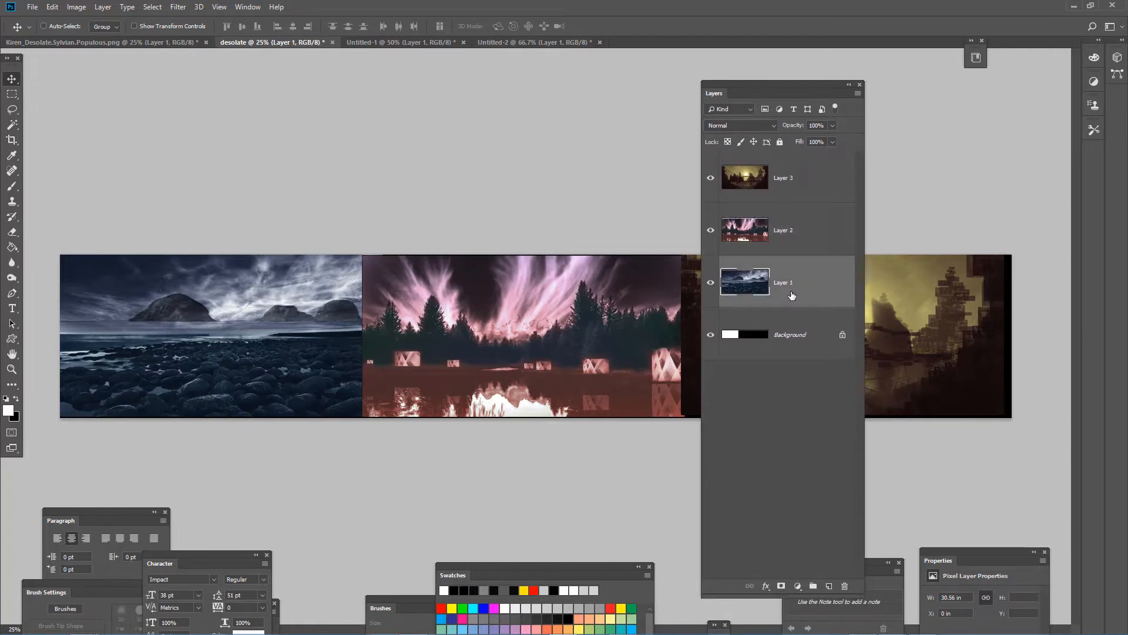
pyautogui.click(781, 586)
pyautogui.click(803, 224)
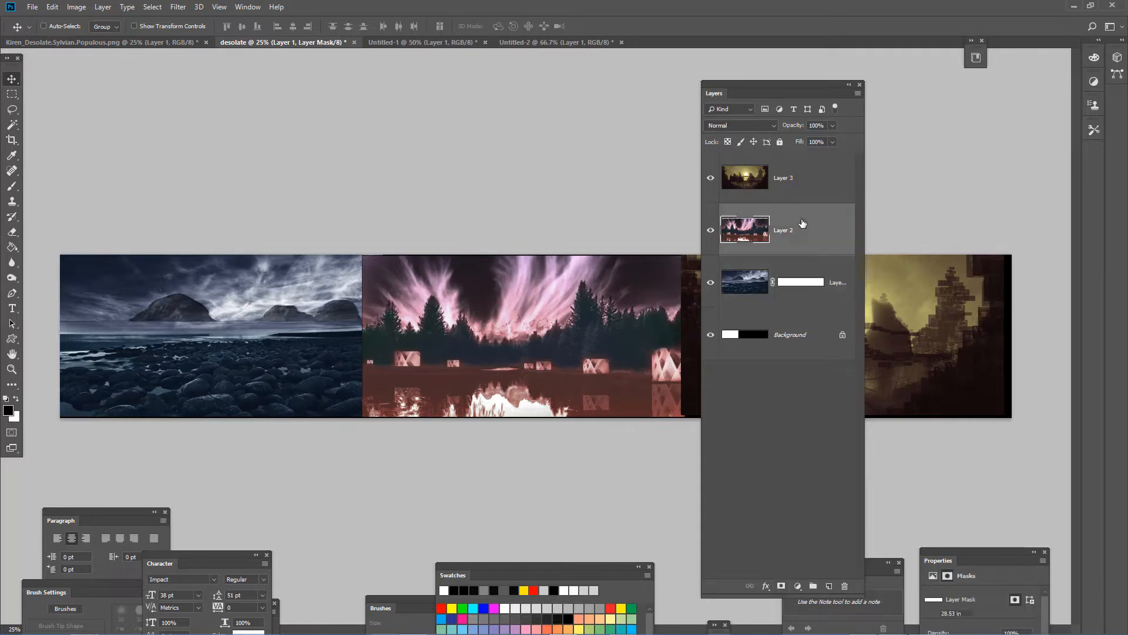
pyautogui.click(781, 586)
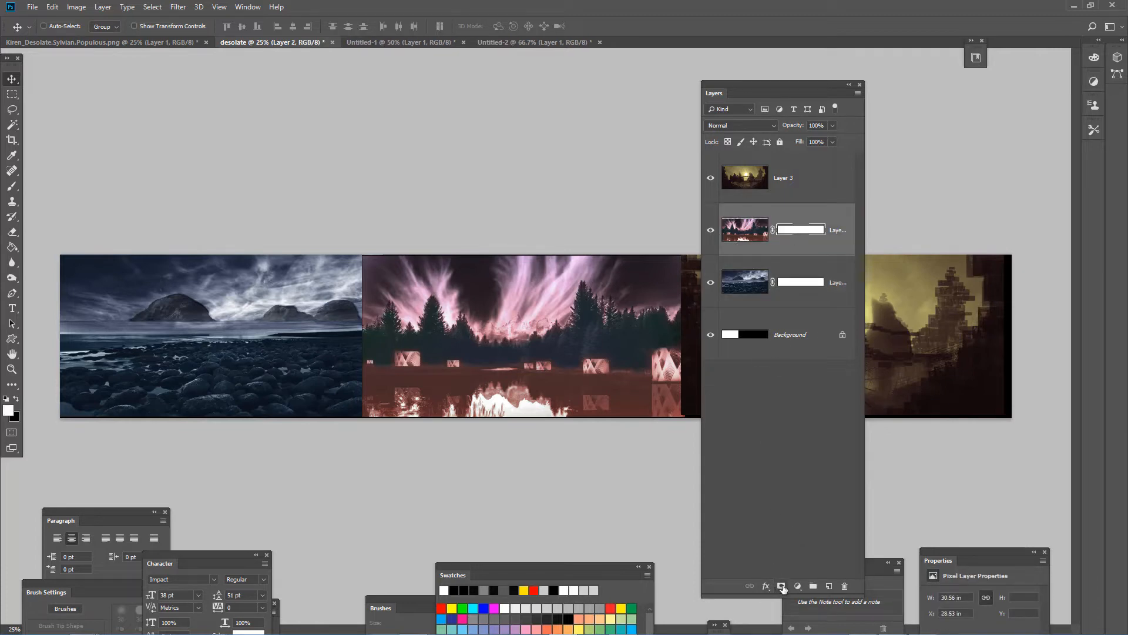
pyautogui.click(806, 187)
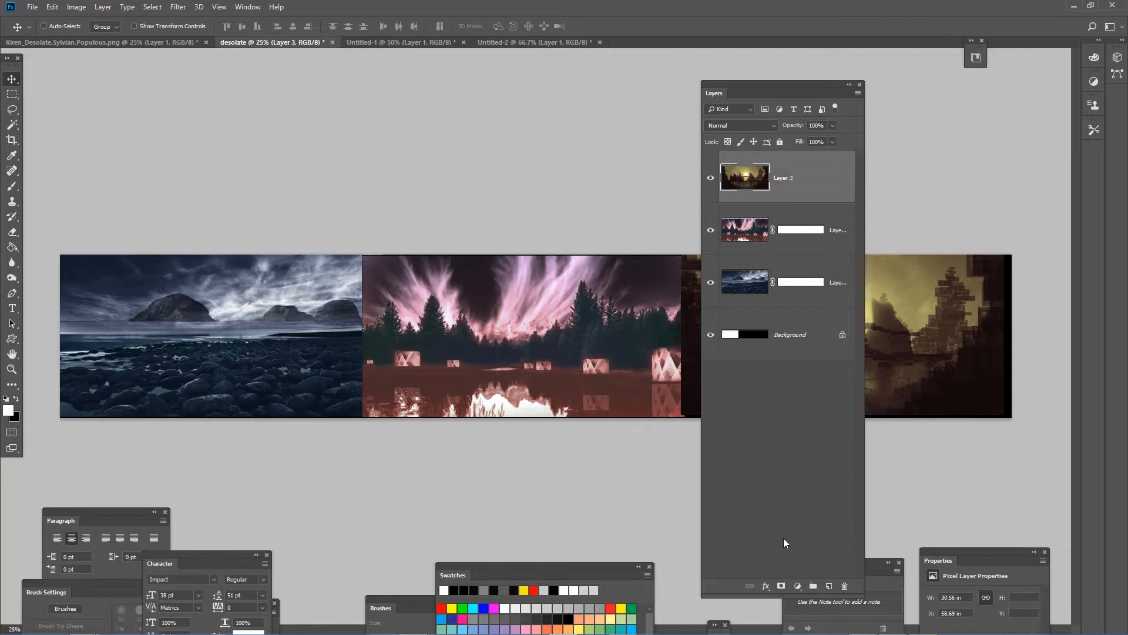
pyautogui.click(781, 586)
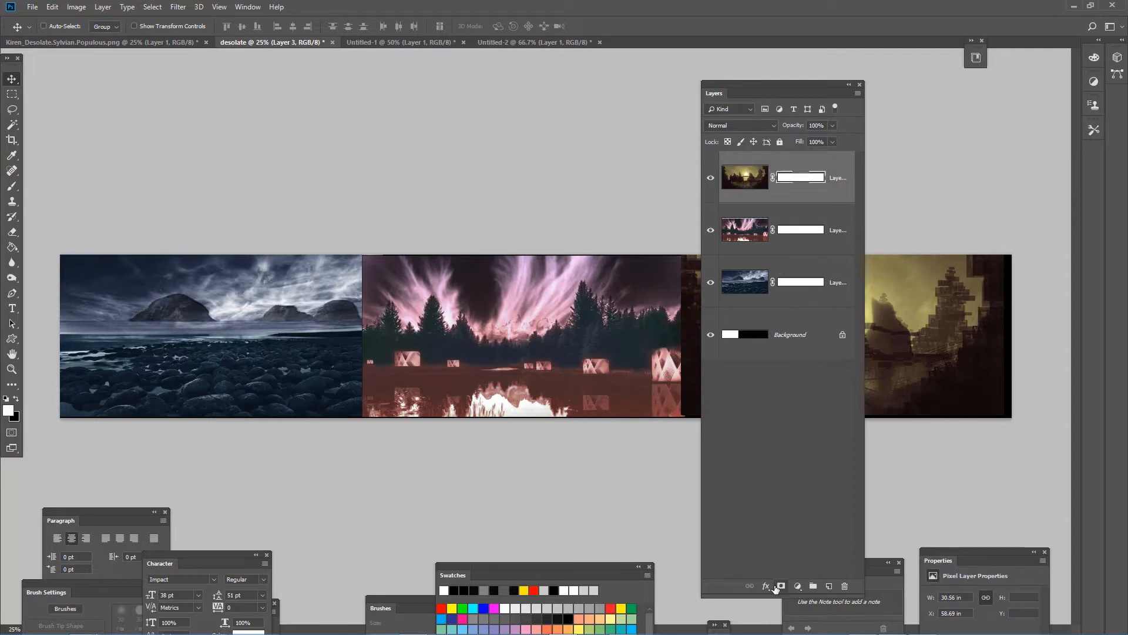
# - Move the Layers panel away from the yellow sunset image and target Layer 3's mask for editing
pyautogui.click(784, 281)
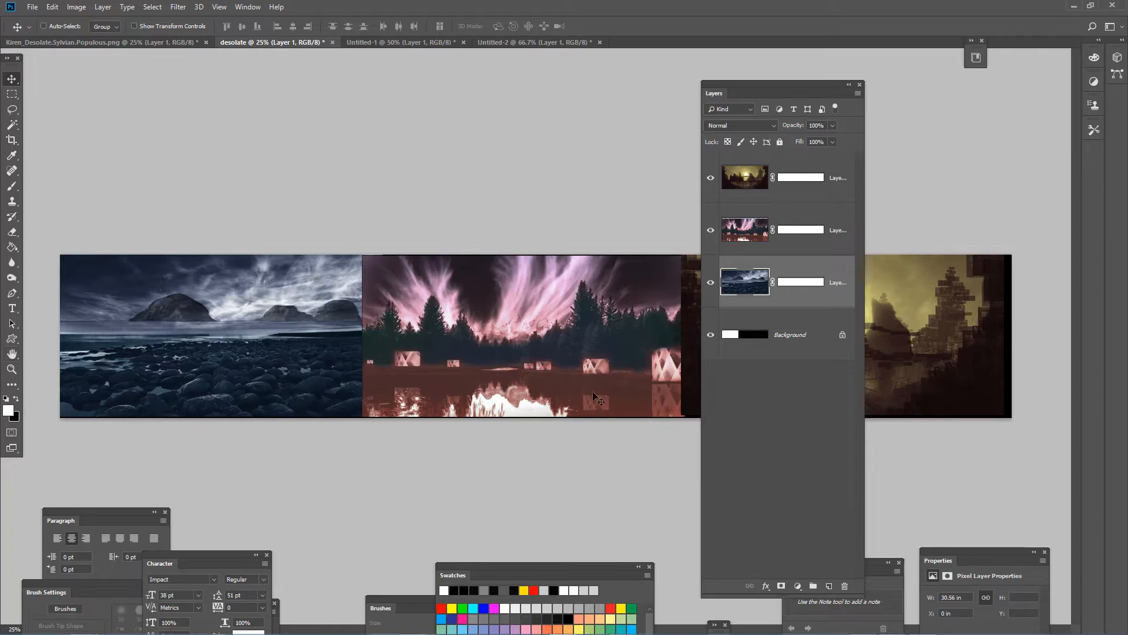
pyautogui.click(799, 282)
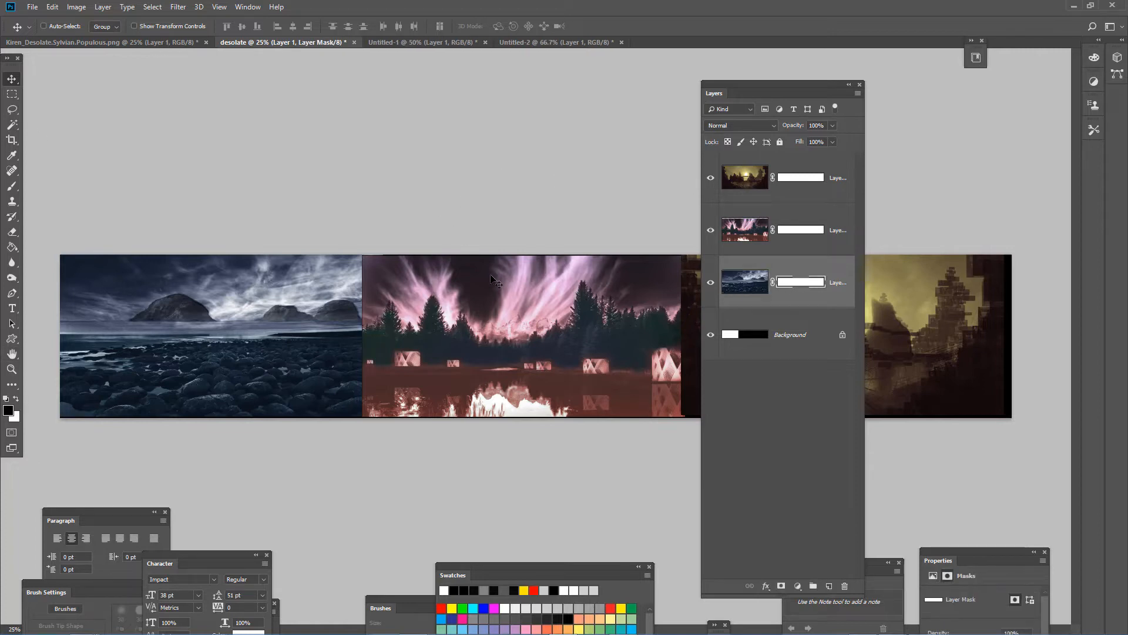
pyautogui.click(818, 229)
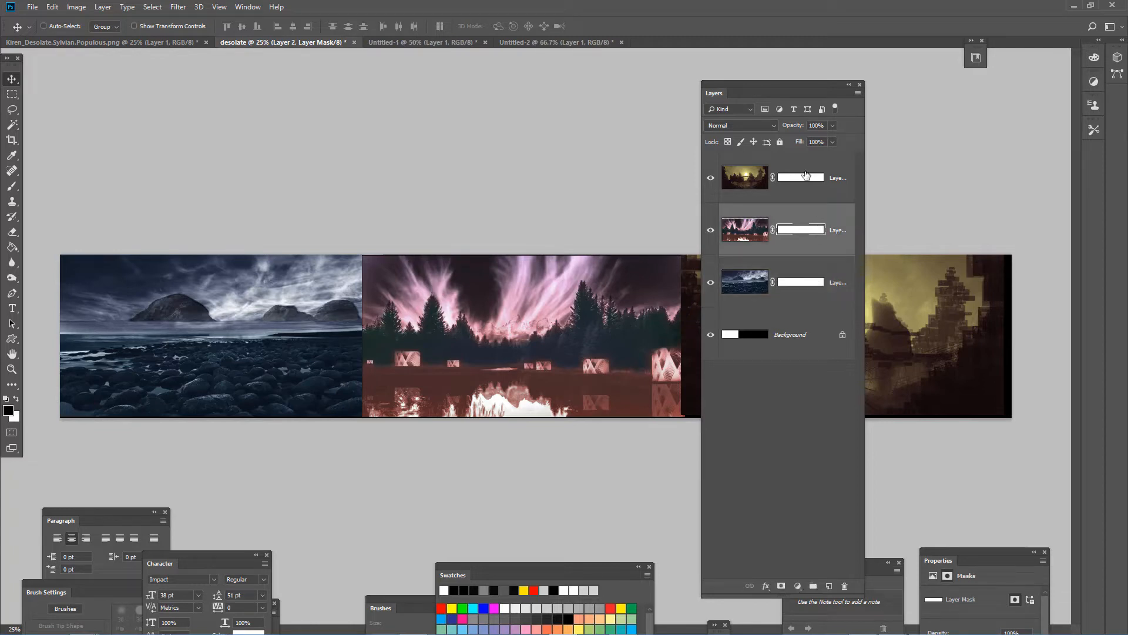
pyautogui.click(806, 176)
pyautogui.moveTo(767, 93); pyautogui.dragTo(312, 100)
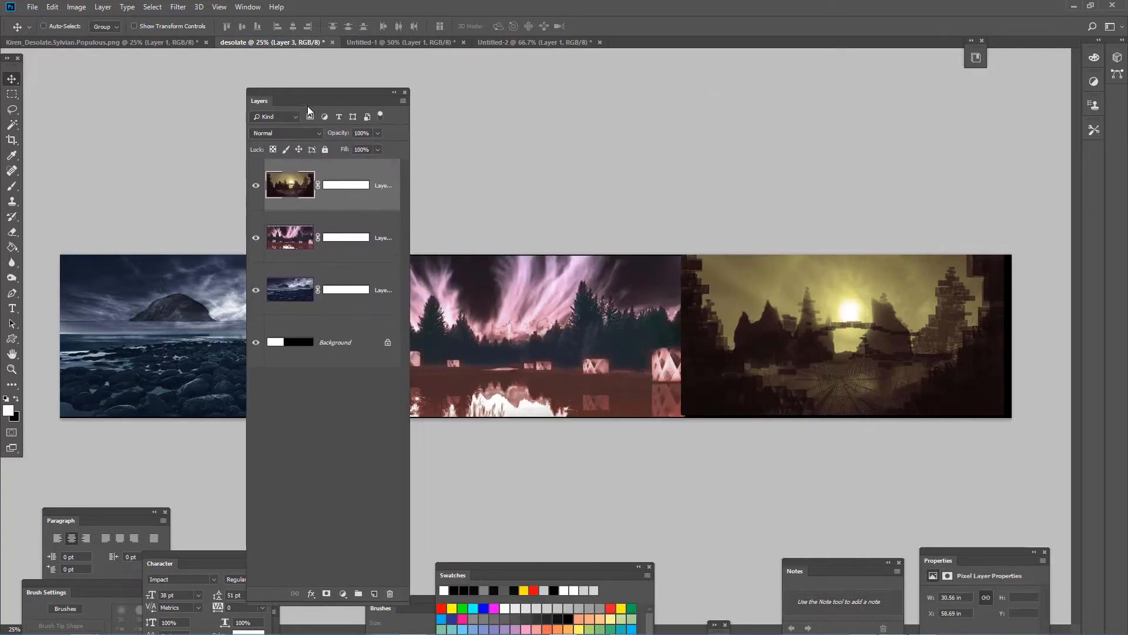
pyautogui.click(348, 187)
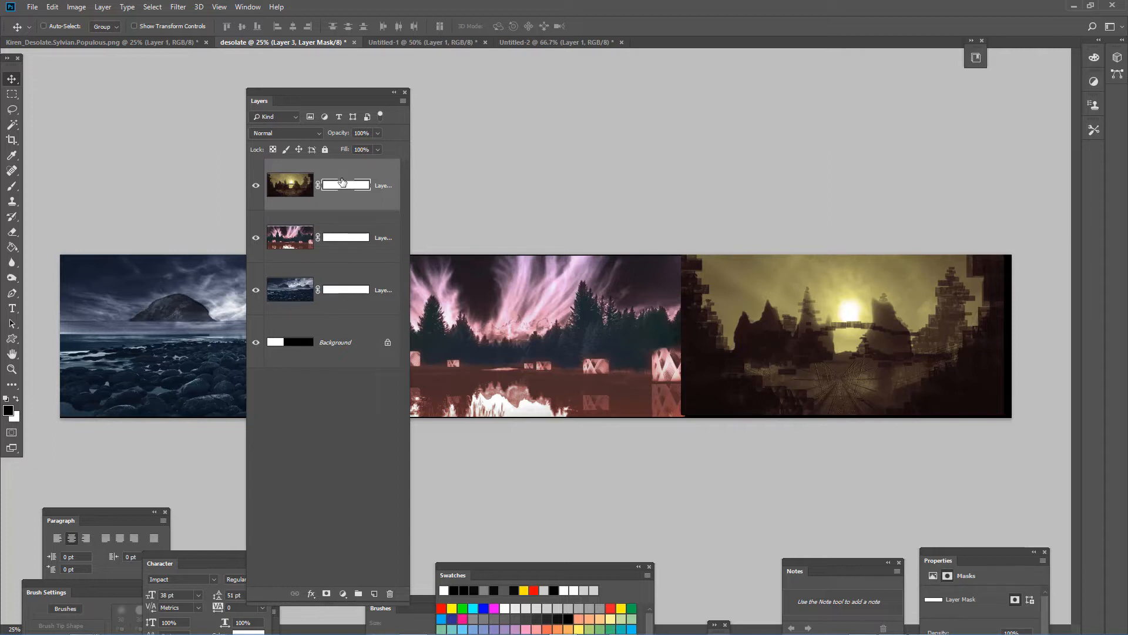
# - Choose a soft round Brush with black foreground and enlarge it to 300 px for painting Layer 3's mask
pyautogui.press('b')
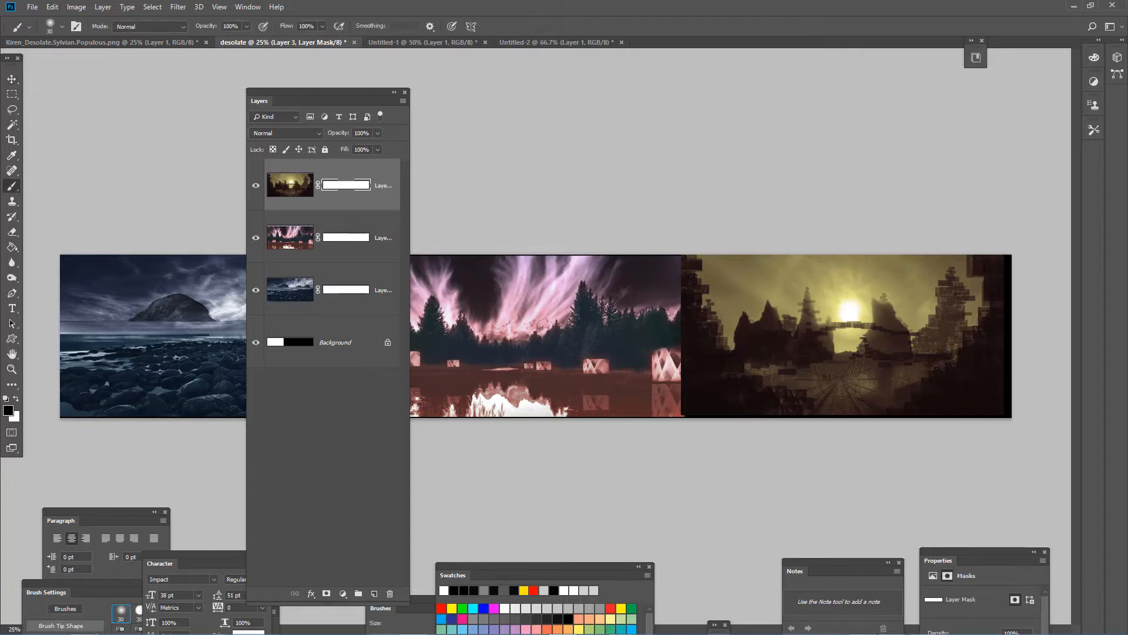
pyautogui.click(52, 28)
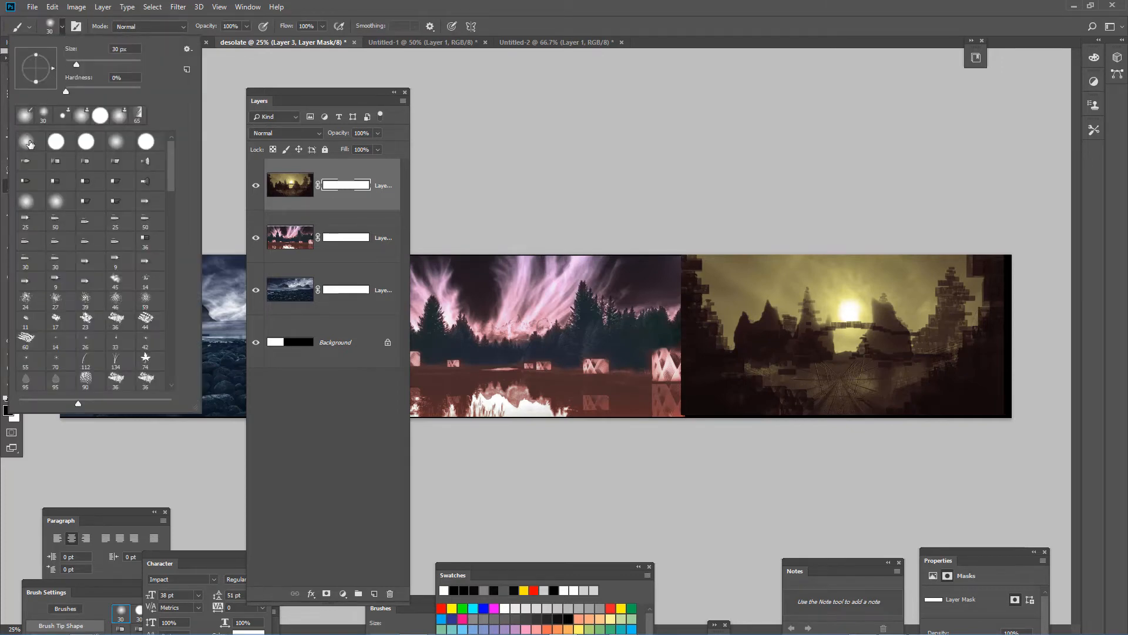
pyautogui.click(26, 141)
pyautogui.click(680, 251)
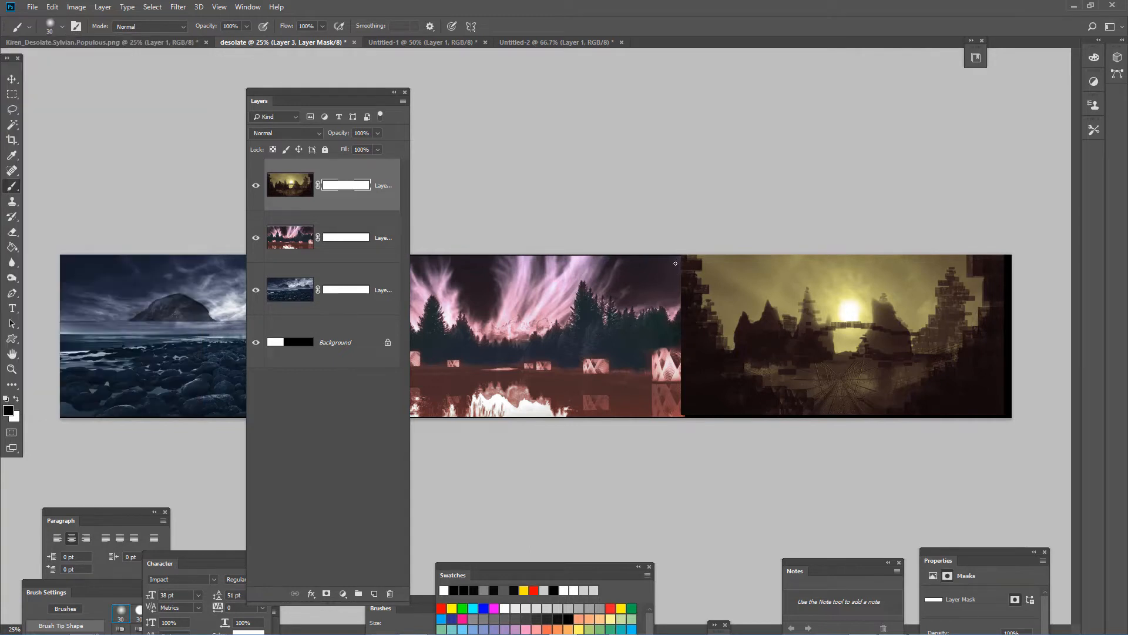
pyautogui.press(']')
pyautogui.press(']')
pyautogui.press(']')
pyautogui.press(']')
pyautogui.press(']')
pyautogui.press(']')
pyautogui.press(']')
pyautogui.press(']')
pyautogui.press(']')
pyautogui.press(']')
pyautogui.press(']')
pyautogui.press(']')
pyautogui.press(']')
# - Show the Brush Settings panel and place it clear of the seam between the forest and sunset images
pyautogui.click(248, 7)
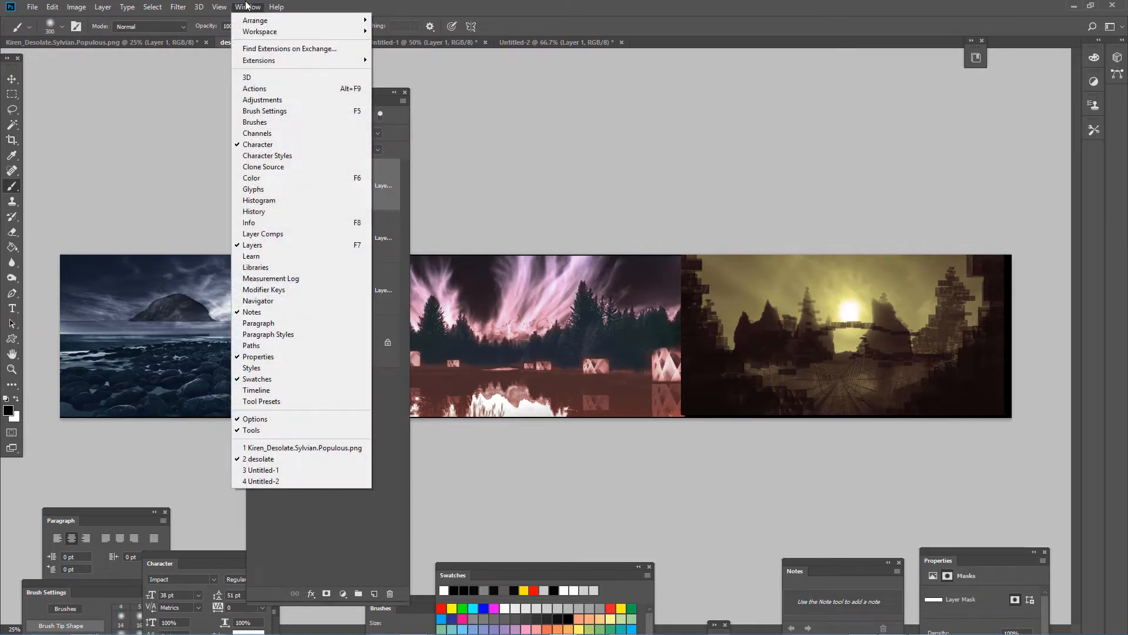
pyautogui.click(271, 114)
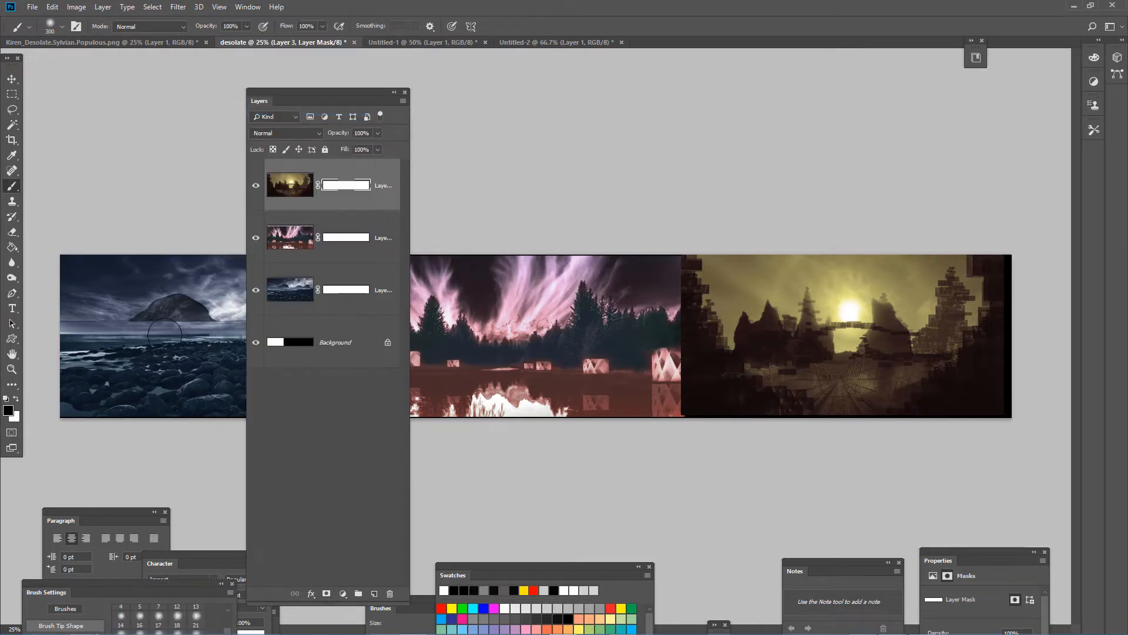
pyautogui.click(87, 576)
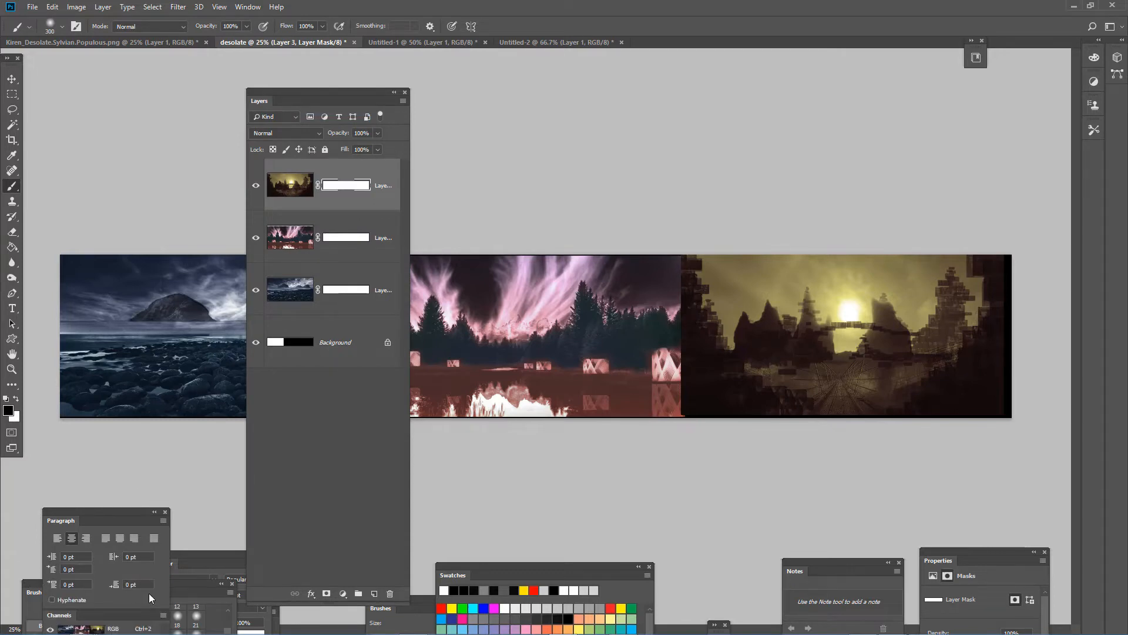
pyautogui.click(187, 584)
pyautogui.moveTo(187, 584)
pyautogui.mouseDown()
pyautogui.moveTo(859, 219)
pyautogui.moveTo(838, 160)
pyautogui.mouseUp()
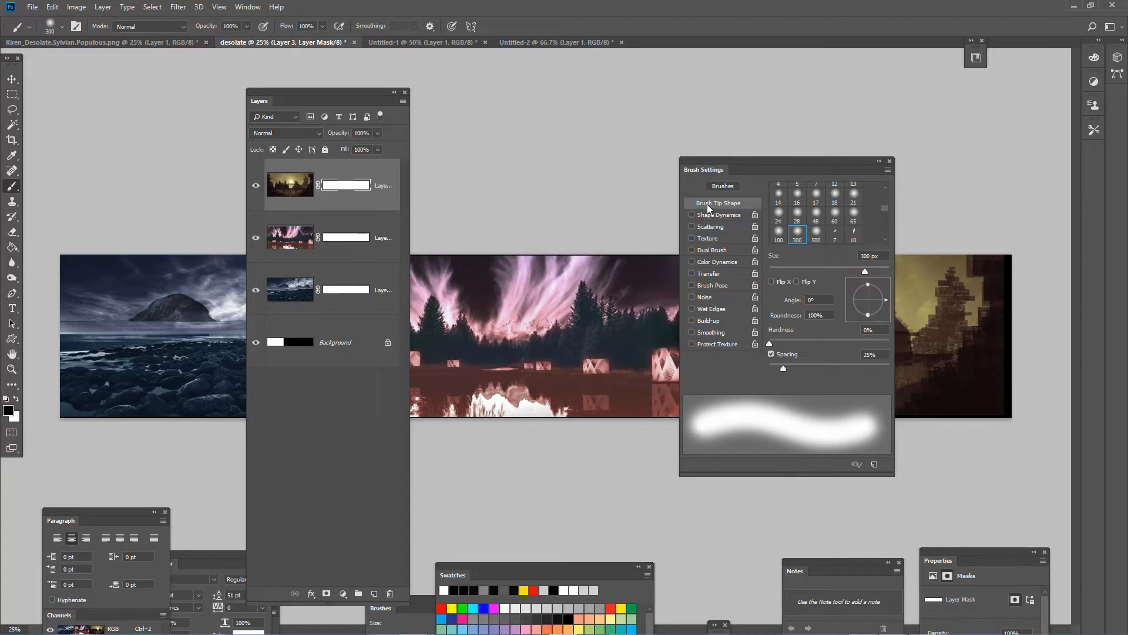
pyautogui.click(771, 342)
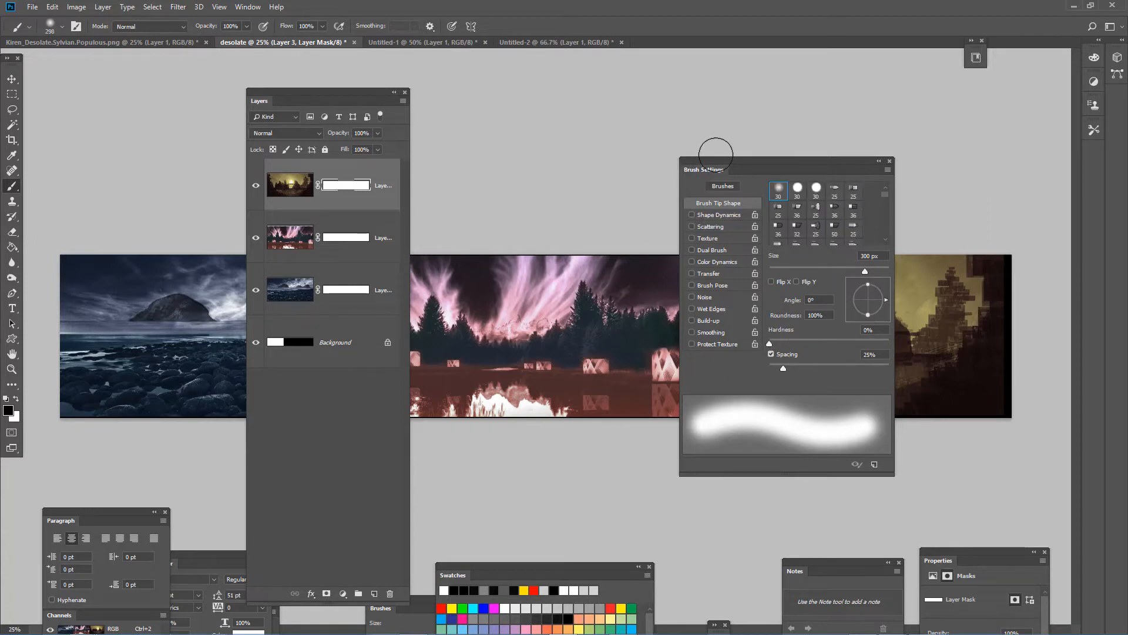
pyautogui.moveTo(745, 165); pyautogui.dragTo(930, 335)
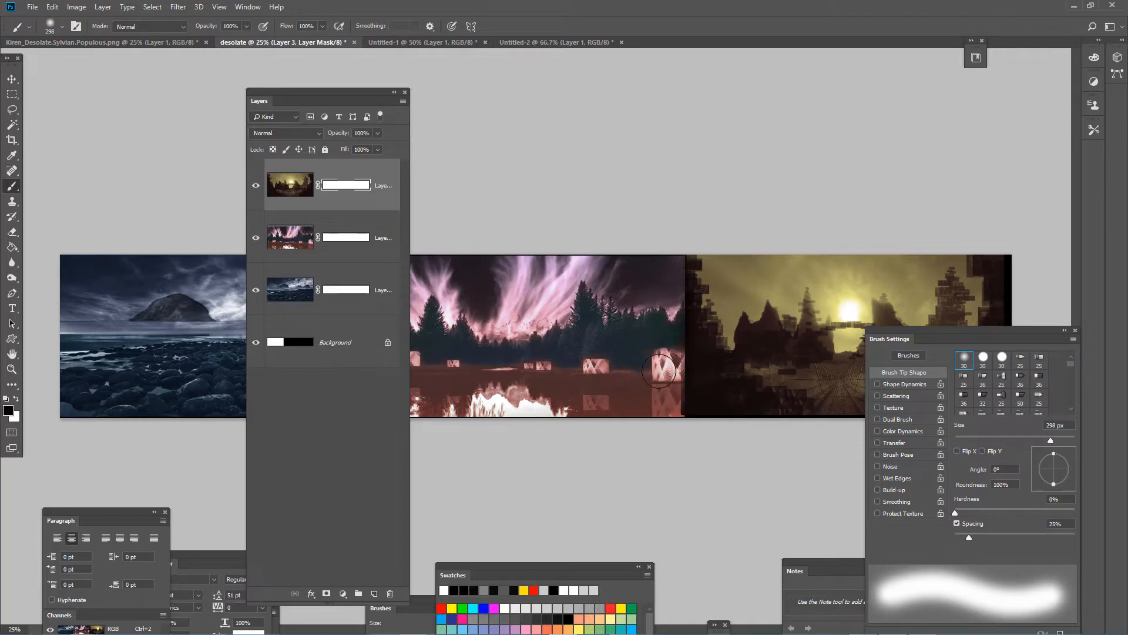
# - Enlarge the brush to 500 px and paint black on Layer 3's mask down the sunset image's edge beside the forest
pyautogui.scroll(3, 658, 371)
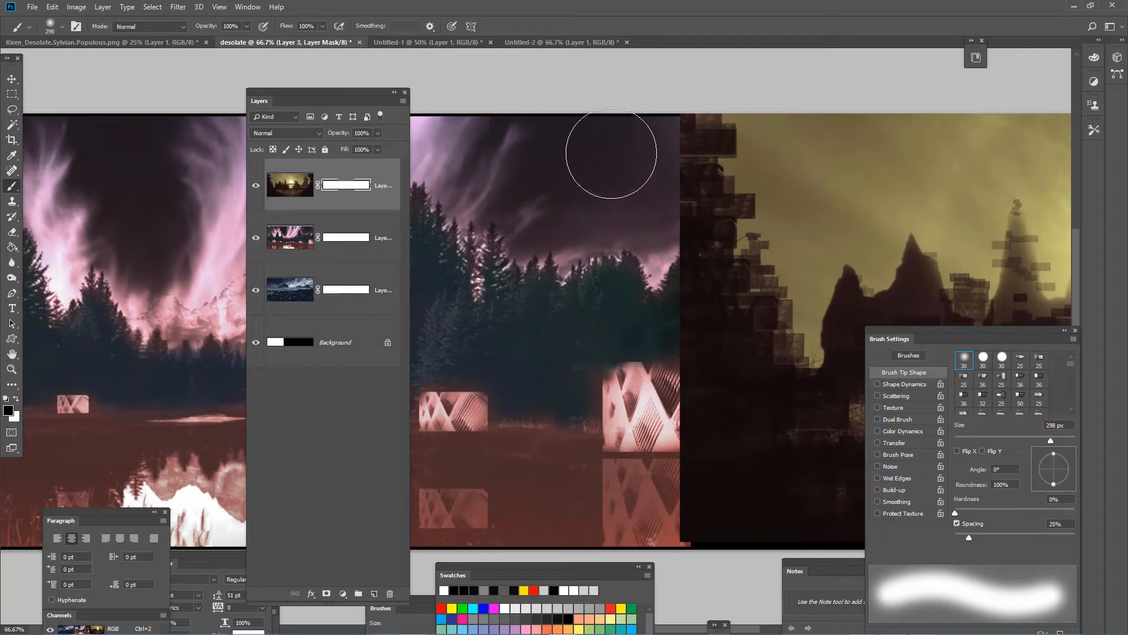
pyautogui.press(']')
pyautogui.press(']')
pyautogui.press(']')
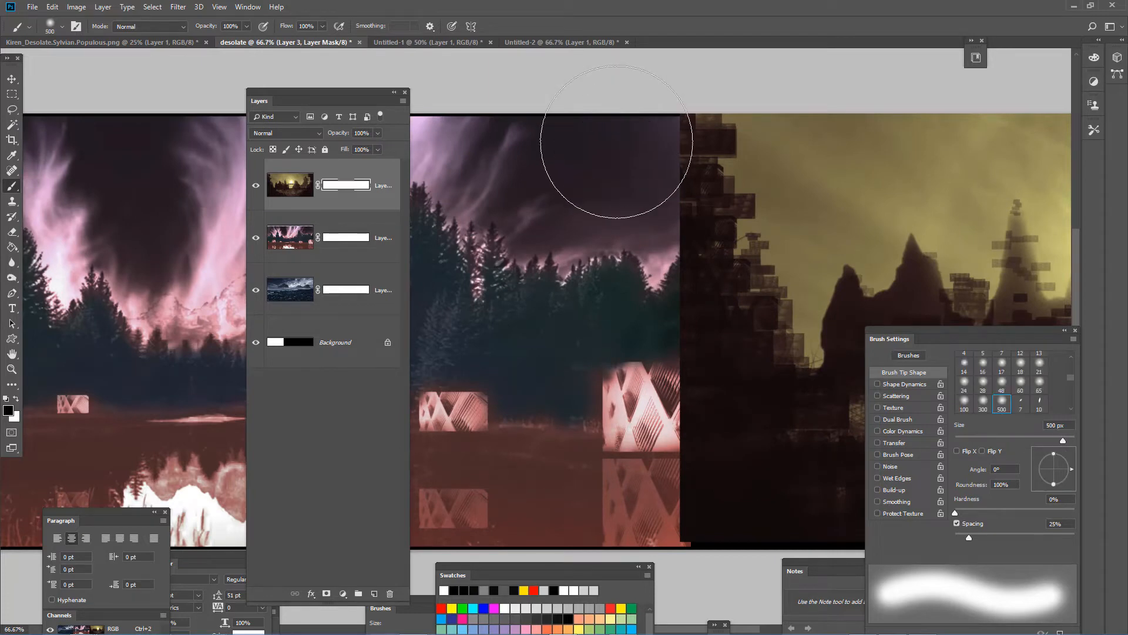
pyautogui.moveTo(616, 142)
pyautogui.mouseDown()
pyautogui.moveTo(623, 218)
pyautogui.moveTo(612, 239)
pyautogui.moveTo(648, 169)
pyautogui.moveTo(640, 340)
pyautogui.moveTo(652, 476)
pyautogui.moveTo(678, 470)
pyautogui.mouseUp()
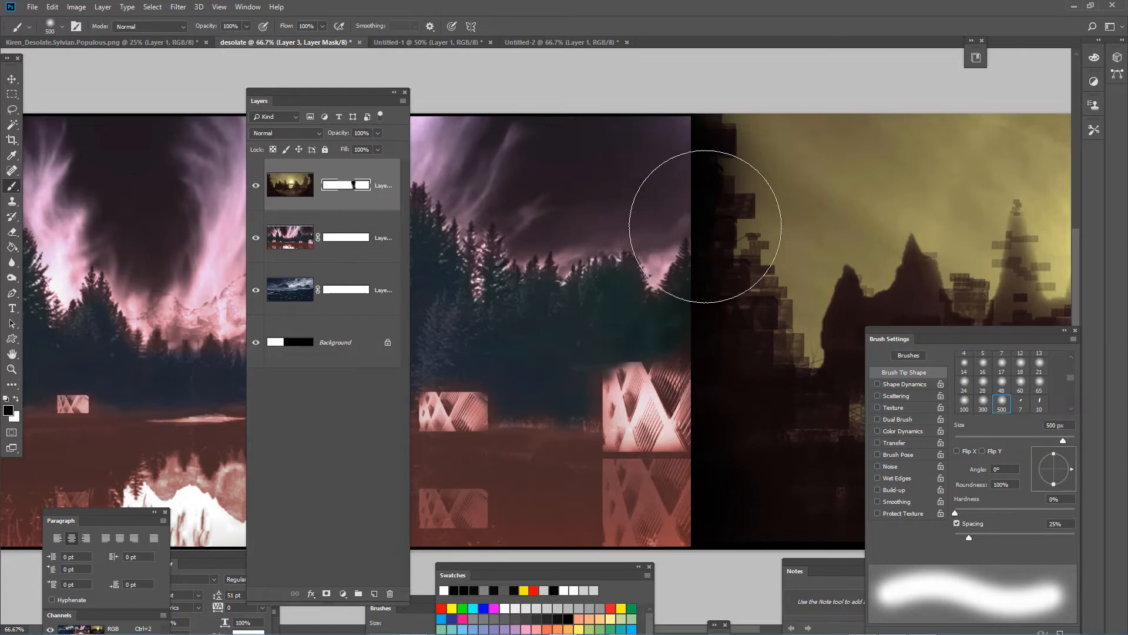
# - Shift the sunset image on Layer 3 slightly left toward the forest, independently of its unlinked mask
pyautogui.press('v')
pyautogui.moveTo(824, 270); pyautogui.dragTo(752, 291)
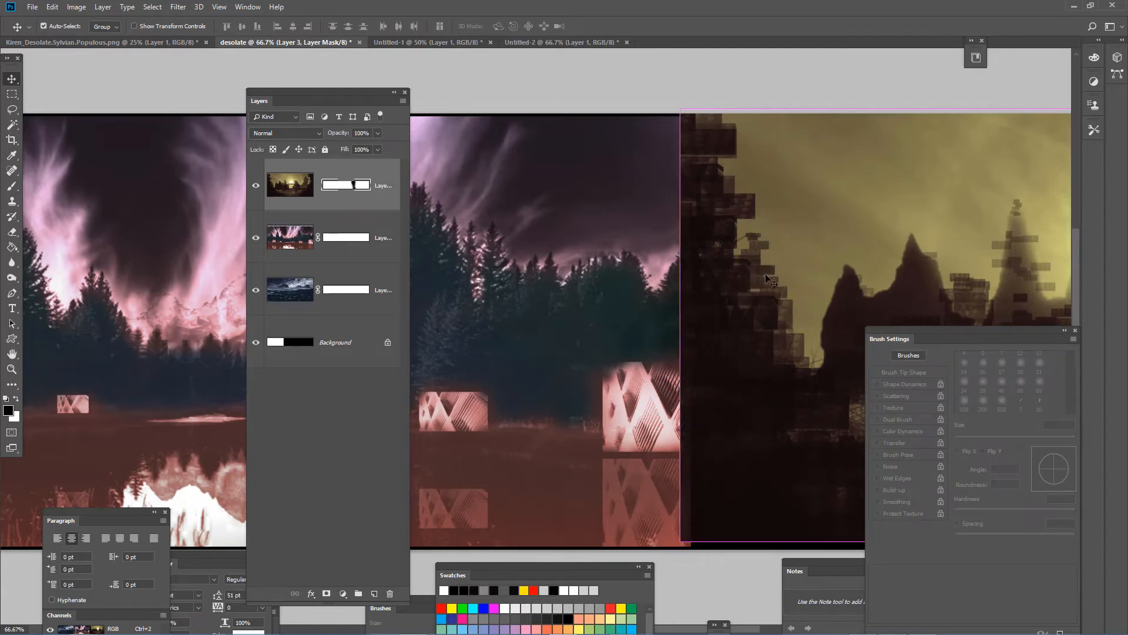
pyautogui.click(281, 186)
pyautogui.moveTo(722, 339); pyautogui.dragTo(699, 345)
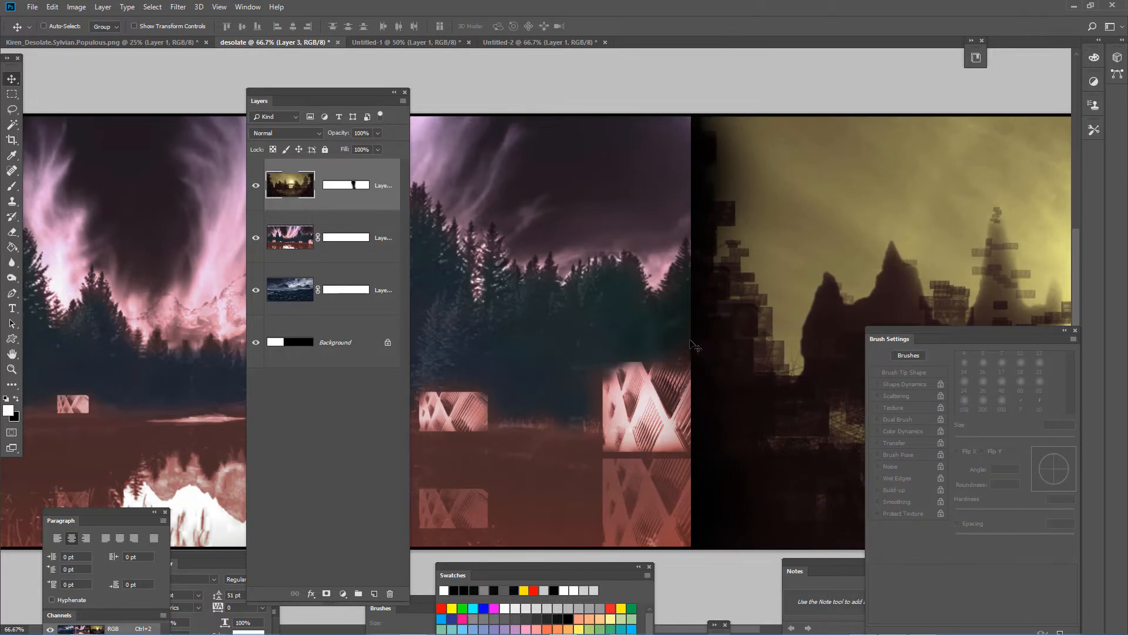
# - Paint black on Layer 2's mask along the forest image's right edge, starting at 500 px and continuing with a 250 px brush
pyautogui.click(280, 242)
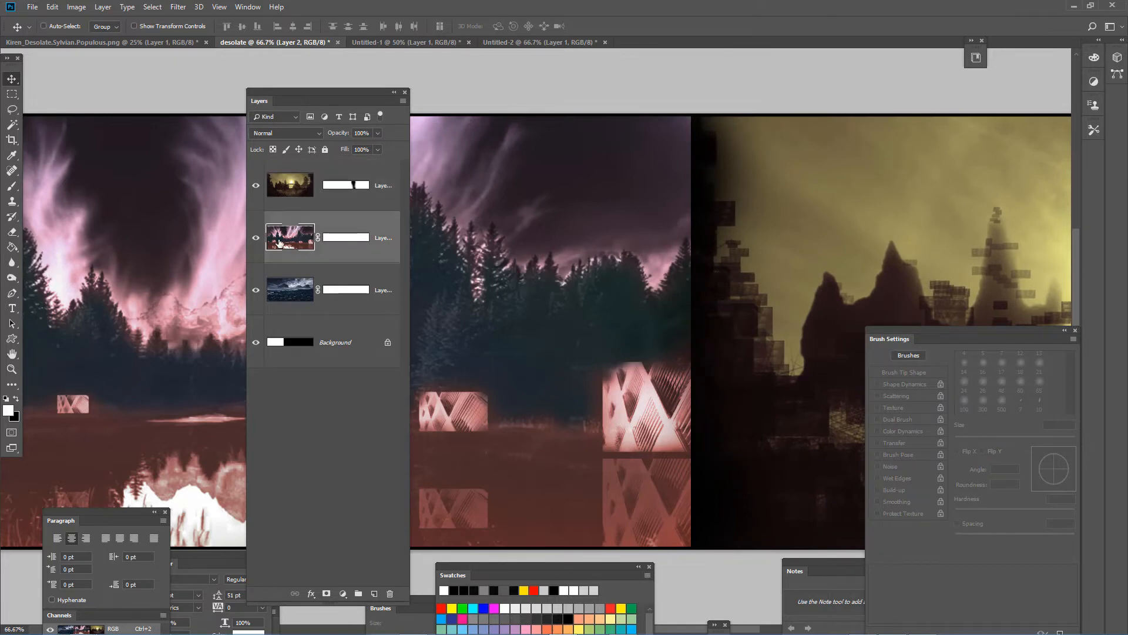
pyautogui.click(339, 238)
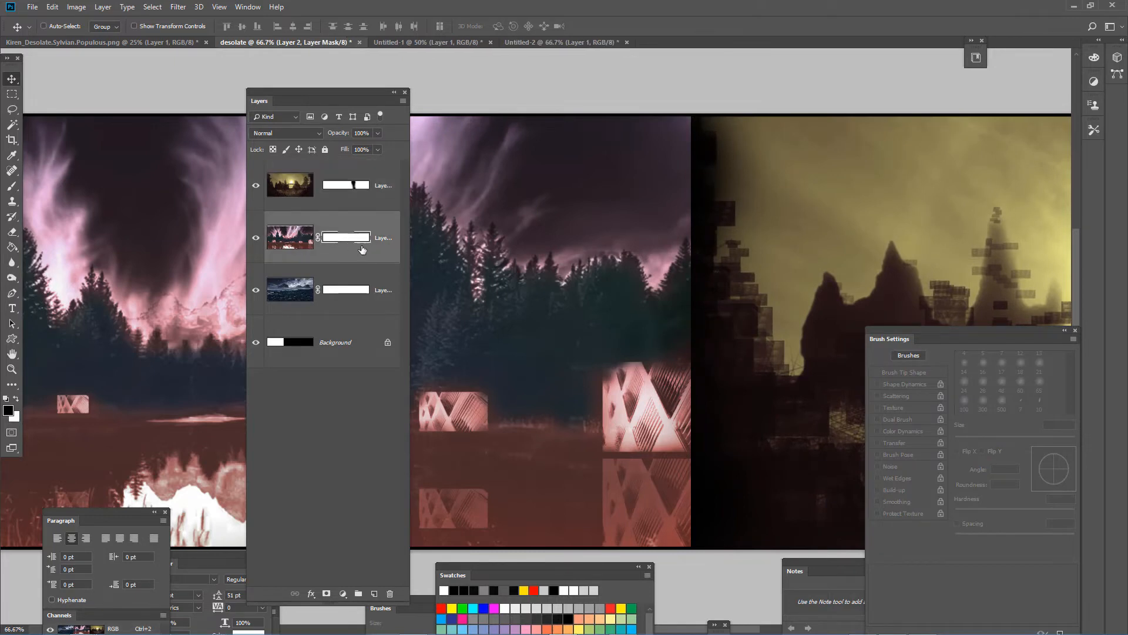
pyautogui.press('b')
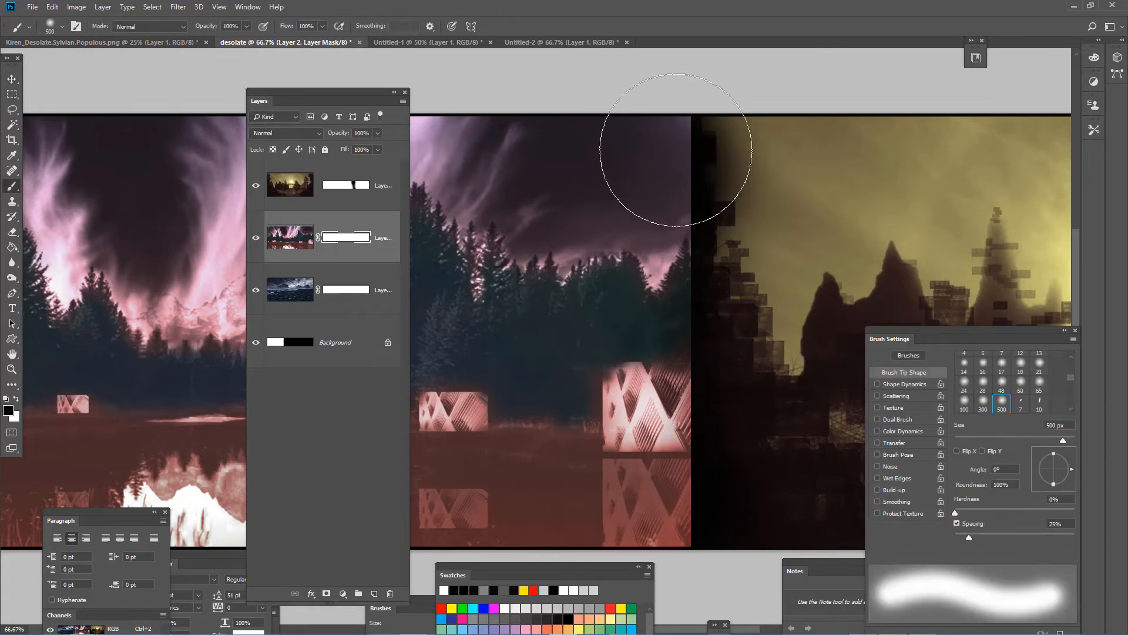
pyautogui.moveTo(625, 156)
pyautogui.mouseDown()
pyautogui.moveTo(691, 189)
pyautogui.moveTo(688, 202)
pyautogui.mouseUp()
pyautogui.press('[')
pyautogui.press('[')
pyautogui.press('[')
pyautogui.press('[')
pyautogui.press('[')
pyautogui.press('[')
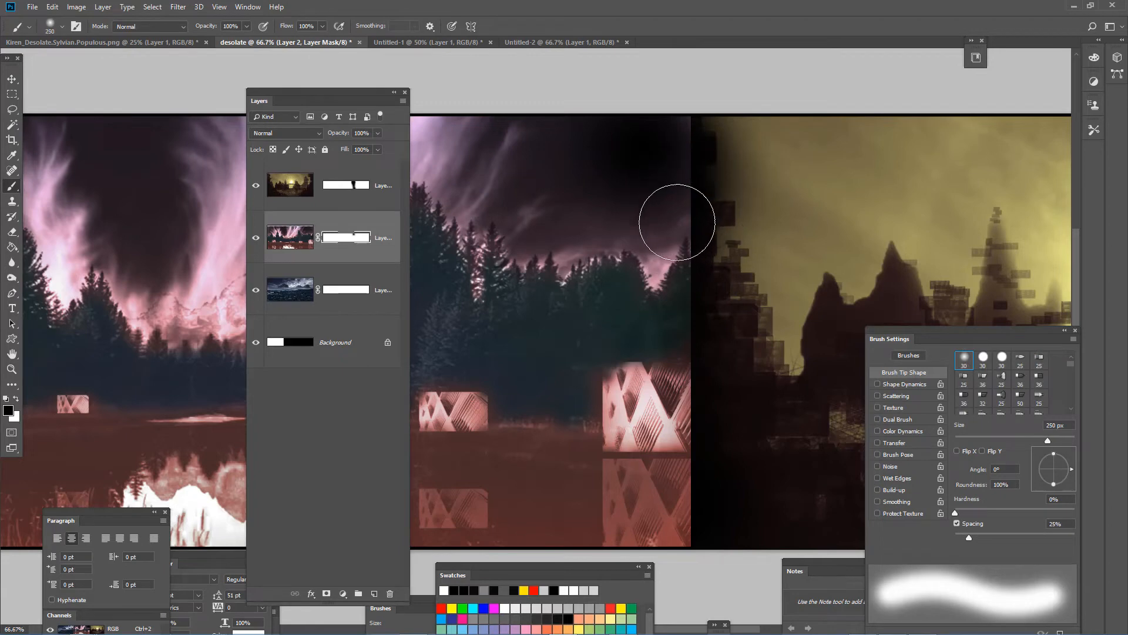
pyautogui.moveTo(681, 152)
pyautogui.mouseDown()
pyautogui.moveTo(708, 345)
pyautogui.moveTo(700, 390)
pyautogui.moveTo(721, 463)
pyautogui.moveTo(705, 460)
pyautogui.moveTo(692, 480)
pyautogui.moveTo(692, 548)
pyautogui.moveTo(710, 470)
pyautogui.mouseUp()
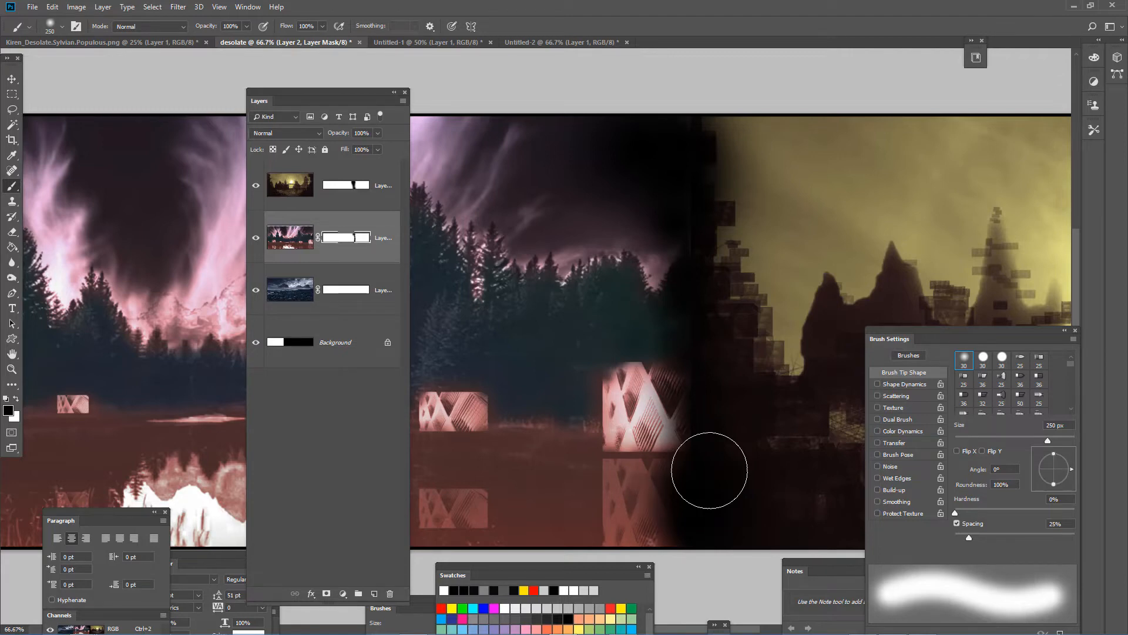
# - Try moving Layer 2's mask separately from the forest image and undo each move
pyautogui.press('v')
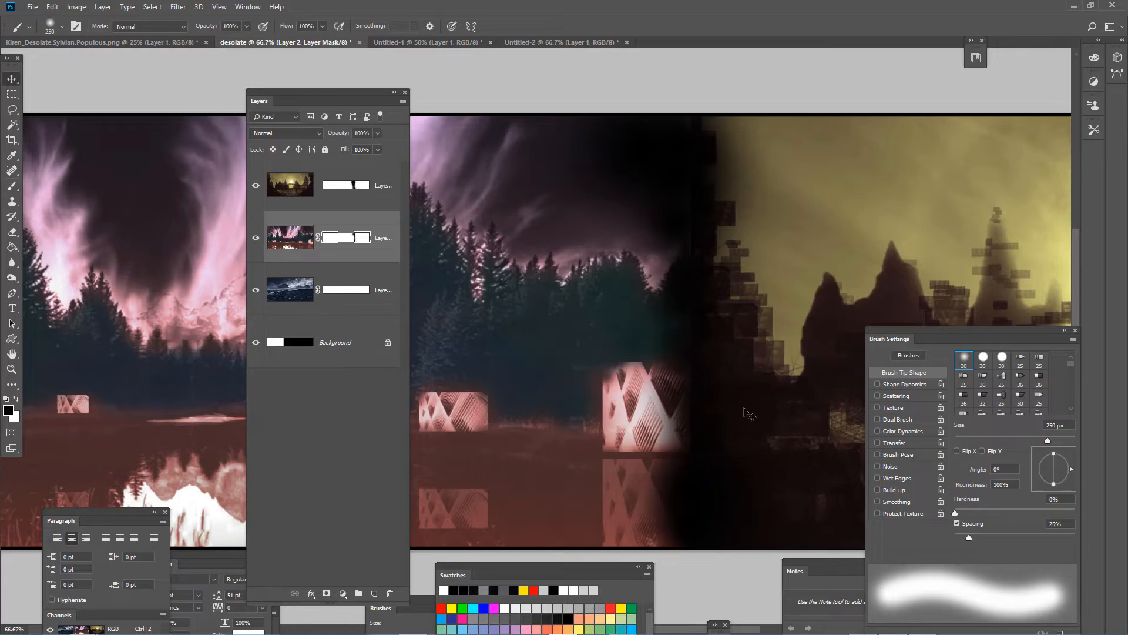
pyautogui.moveTo(745, 417); pyautogui.dragTo(765, 422)
pyautogui.hotkey('ctrl', 'z')
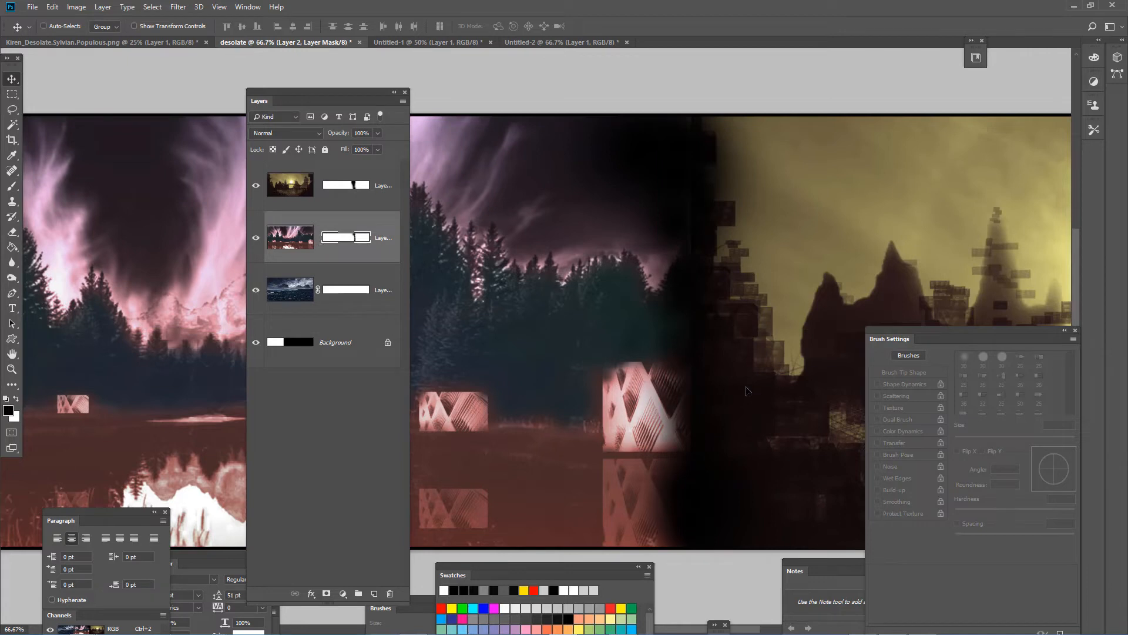
pyautogui.moveTo(746, 391); pyautogui.dragTo(782, 372)
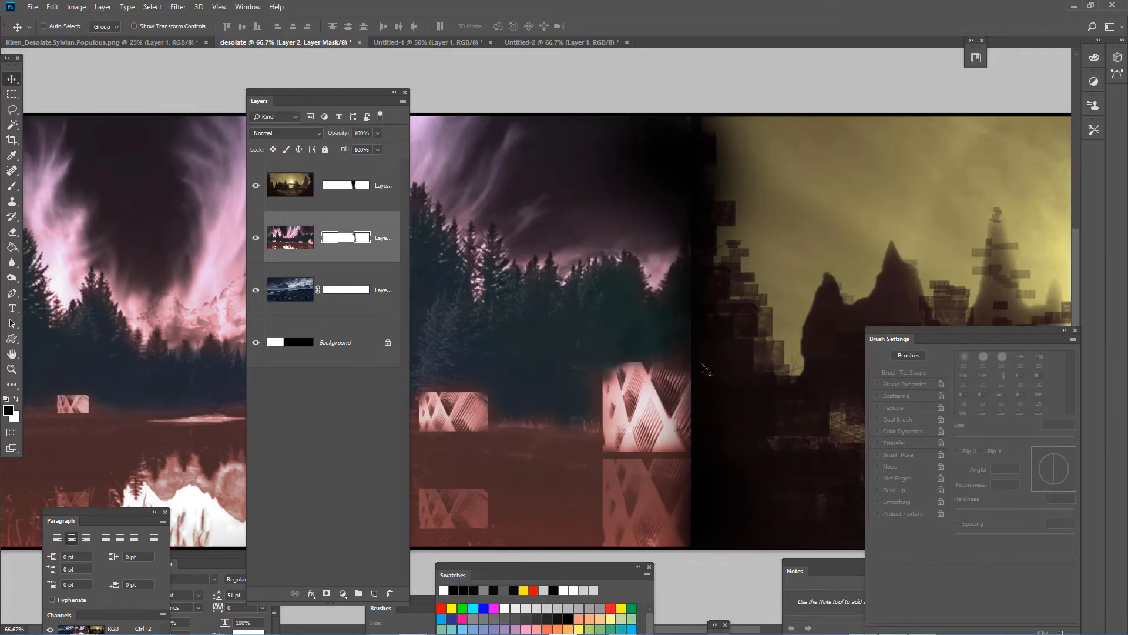
pyautogui.hotkey('ctrl', 'z')
# - Shift the forest image on Layer 2 slightly left and down within its mask, and reselect the sunset image on Layer 3
pyautogui.click(286, 249)
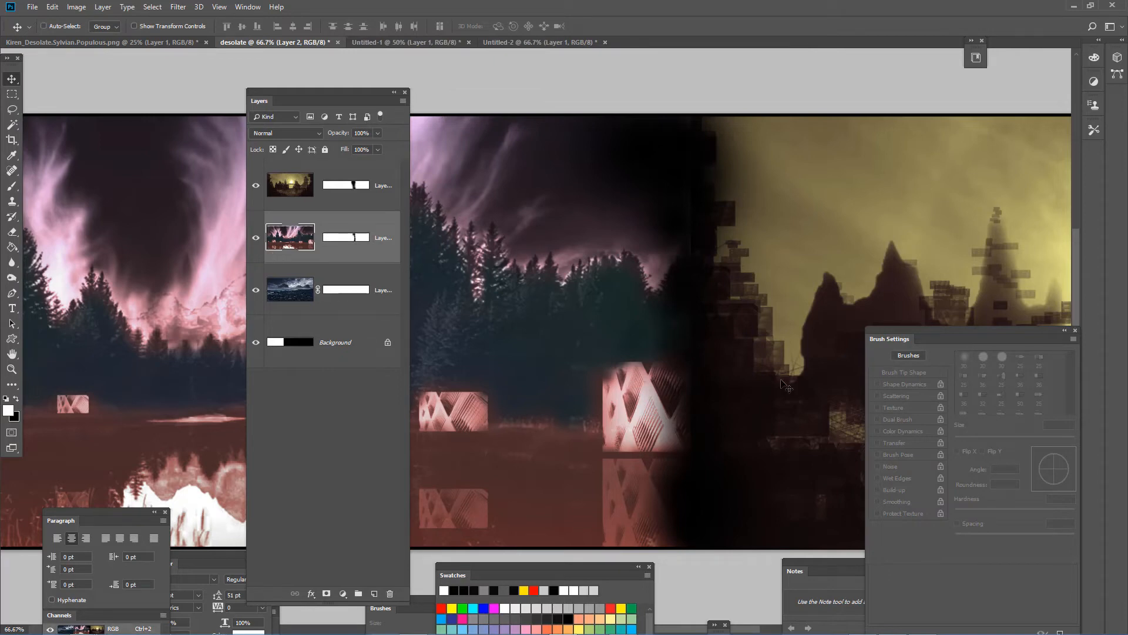
pyautogui.moveTo(780, 381); pyautogui.dragTo(749, 368)
pyautogui.click(313, 178)
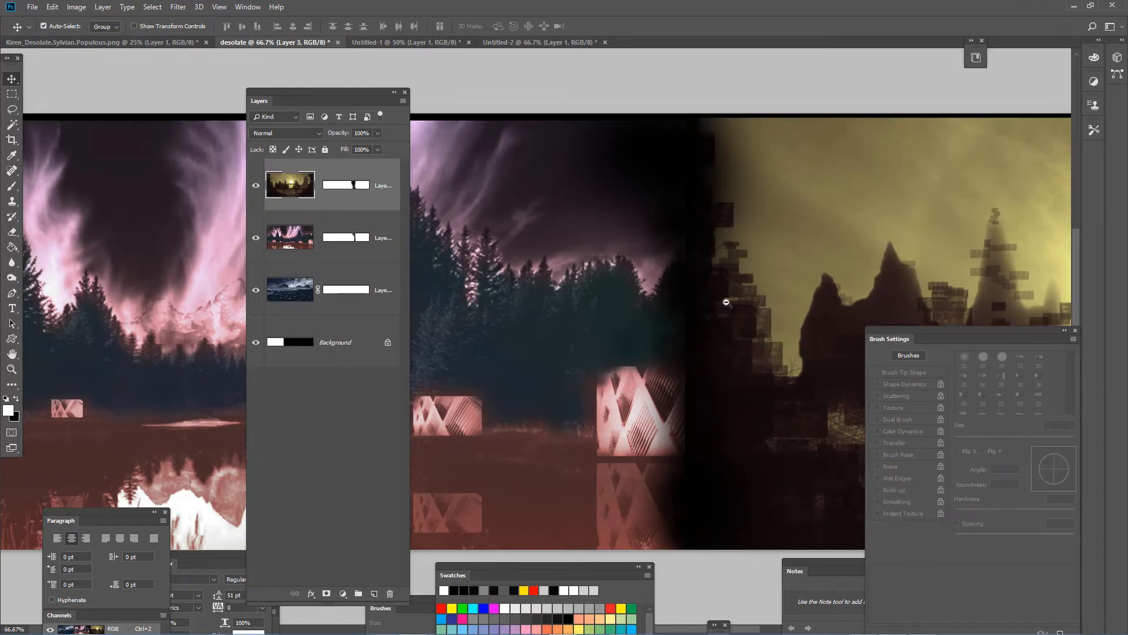
# - Move the Layers panel over the seascape so the forest image and the blended seam are uncovered
pyautogui.keyDown('ctrl'); pyautogui.keyDown('alt'); pyautogui.click(727, 302); pyautogui.keyUp('alt'); pyautogui.keyUp('ctrl')
pyautogui.keyDown('ctrl'); pyautogui.keyDown('alt'); pyautogui.click(721, 304); pyautogui.keyUp('alt'); pyautogui.keyUp('ctrl')
pyautogui.keyDown('ctrl'); pyautogui.keyDown('alt'); pyautogui.click(720, 305); pyautogui.keyUp('alt'); pyautogui.keyUp('ctrl')
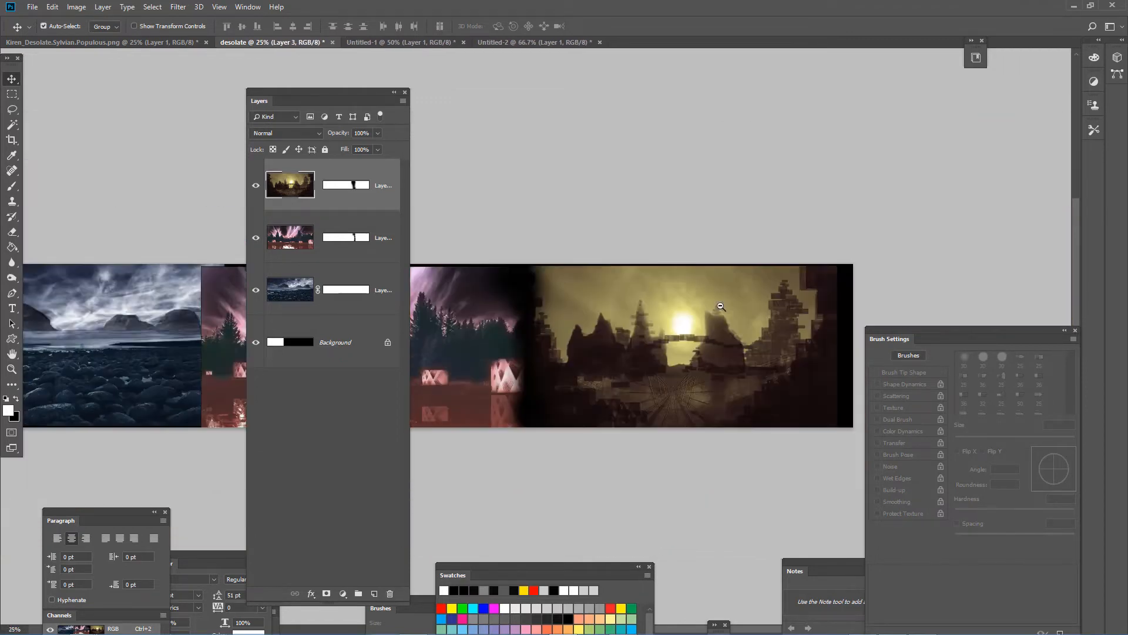
pyautogui.moveTo(631, 462); pyautogui.dragTo(746, 438)
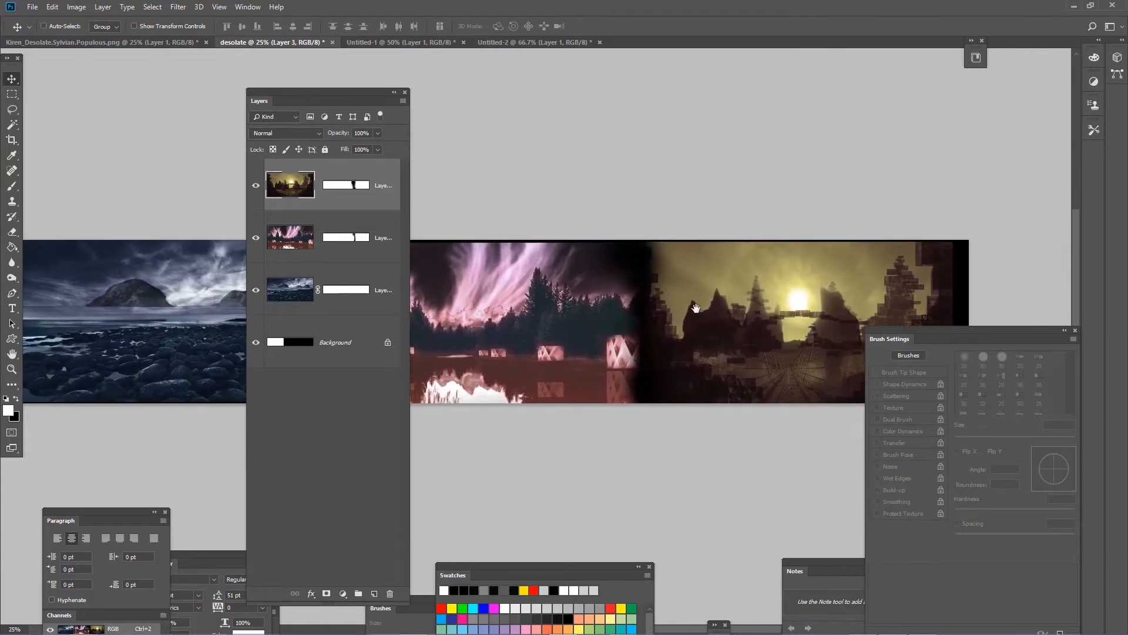
pyautogui.keyDown('ctrl'); pyautogui.click(695, 306); pyautogui.keyUp('ctrl')
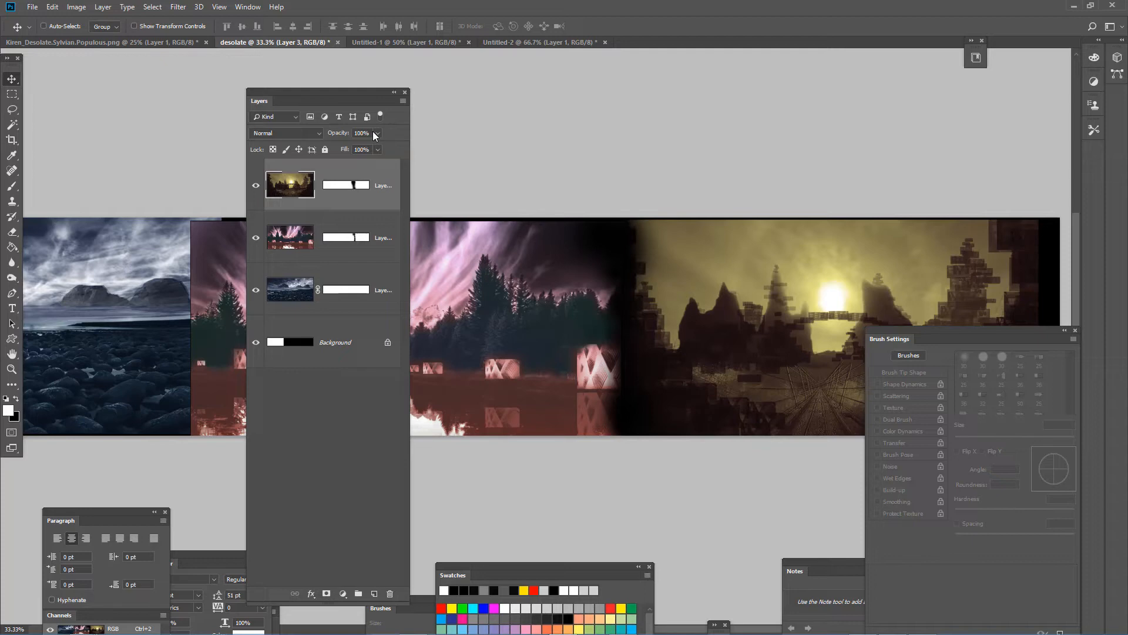
pyautogui.moveTo(354, 92); pyautogui.dragTo(158, 144)
# - Define a new brush preset from a rectangular selection of the sky in Layer 2's forest image, keeping the suggested name
pyautogui.click(12, 96)
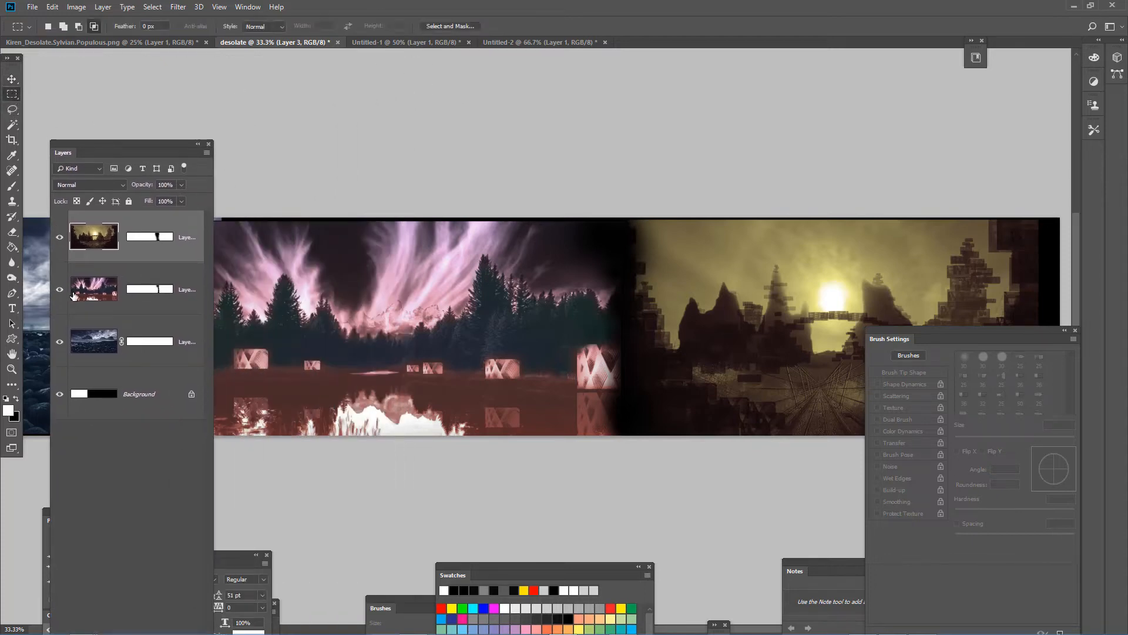
pyautogui.click(91, 288)
pyautogui.moveTo(279, 220); pyautogui.dragTo(470, 263)
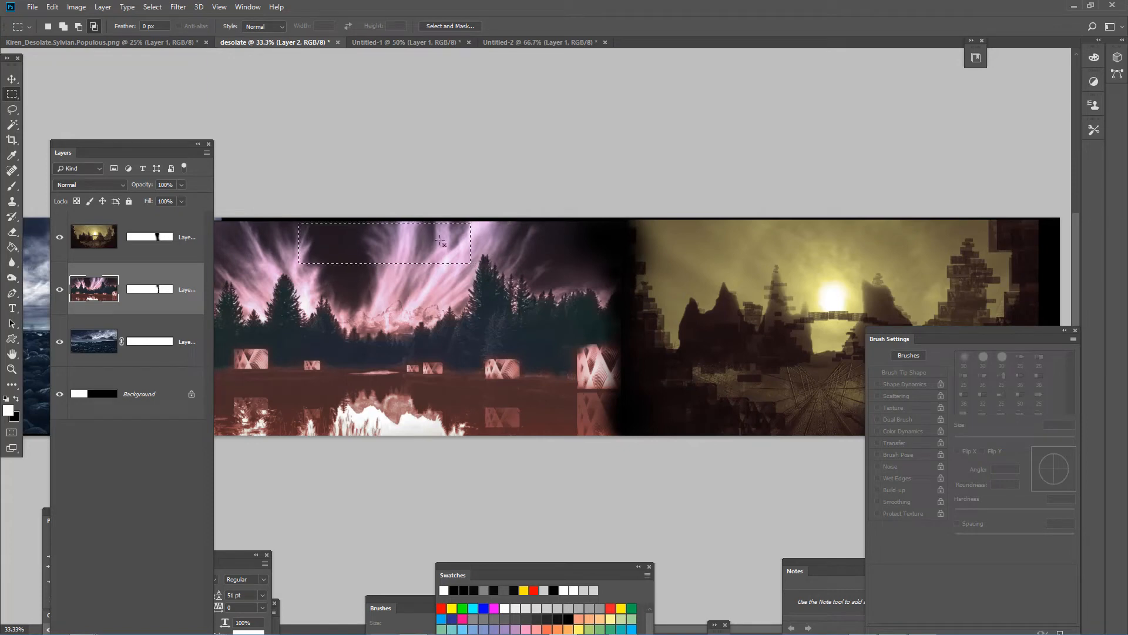
pyautogui.click(76, 7)
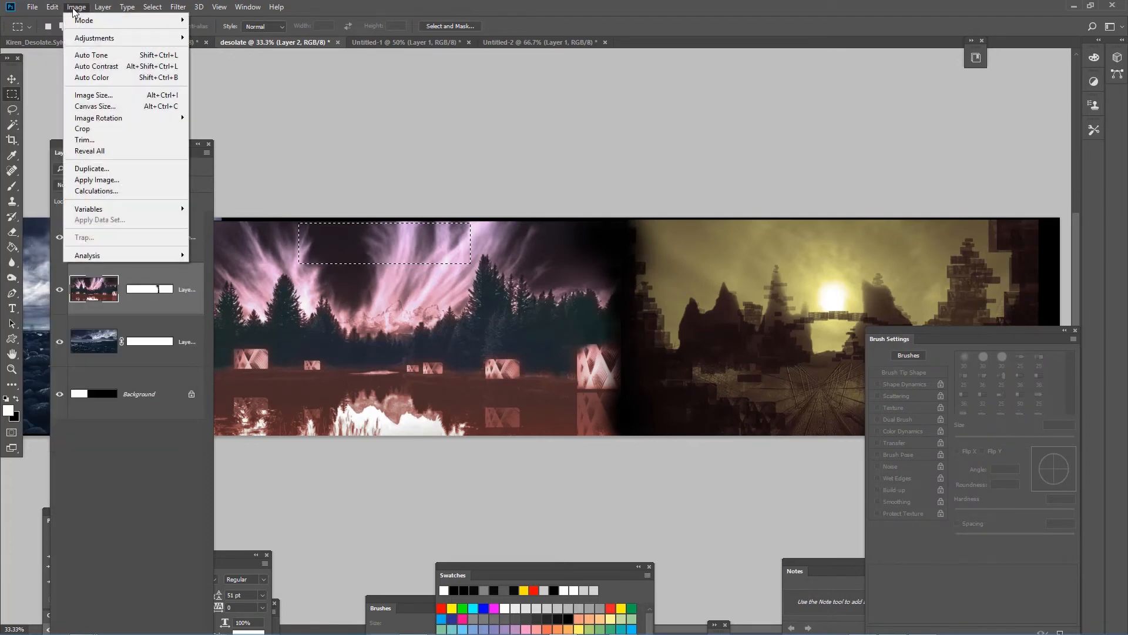
pyautogui.moveTo(52, 7)
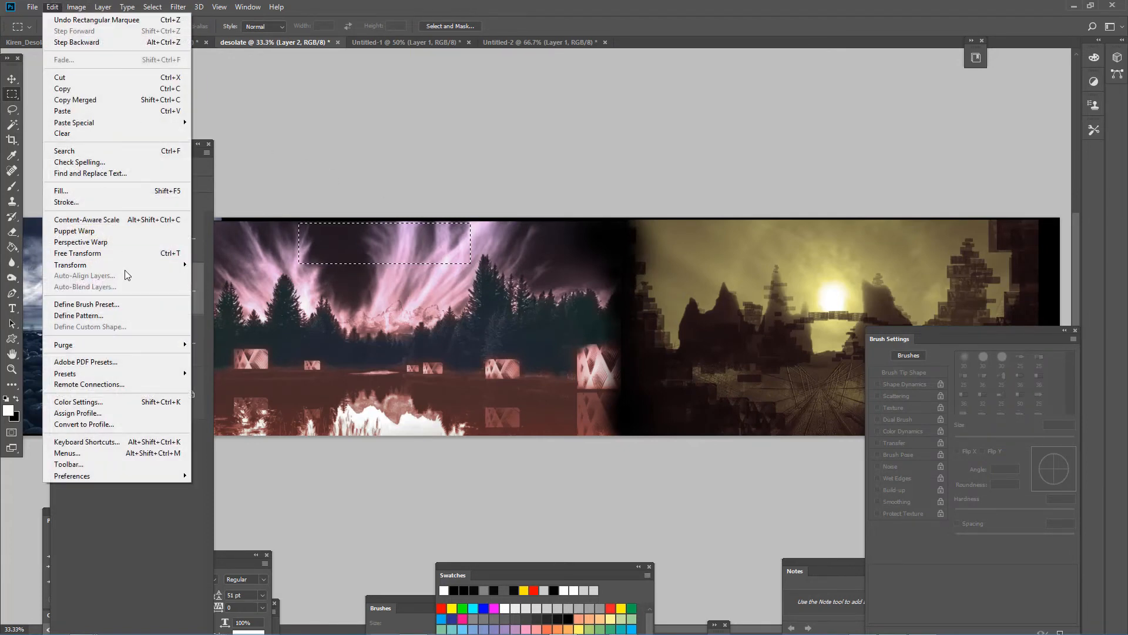
pyautogui.click(127, 301)
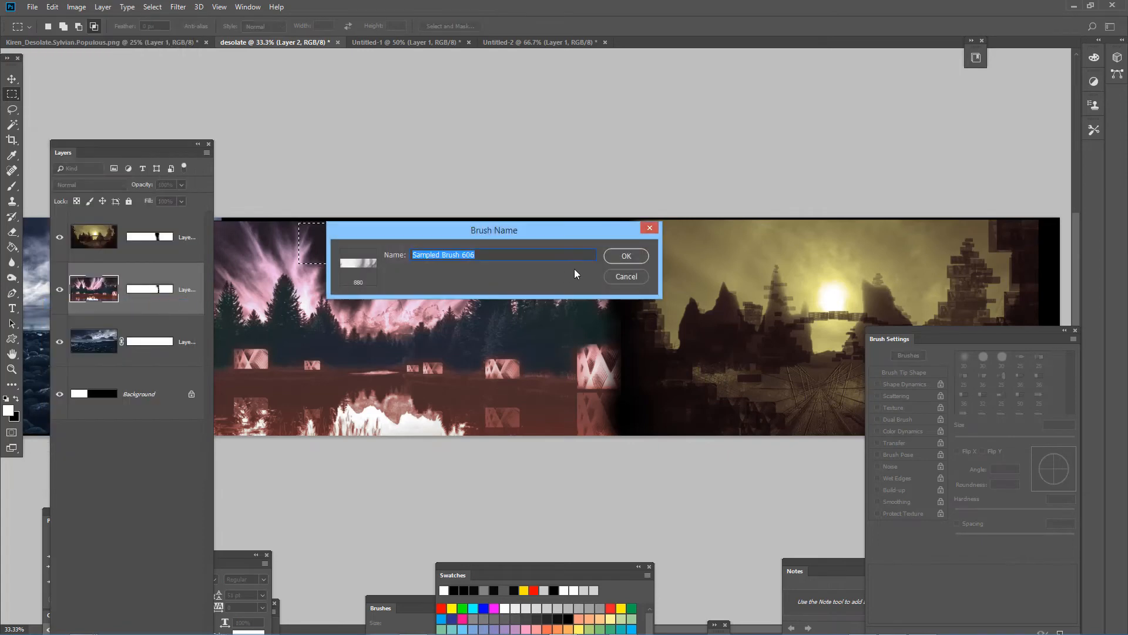
pyautogui.click(623, 256)
# - Create a white 2200 × 1104 px RGB document and stamp the sampled sky brush once in black near its centre
pyautogui.press('b')
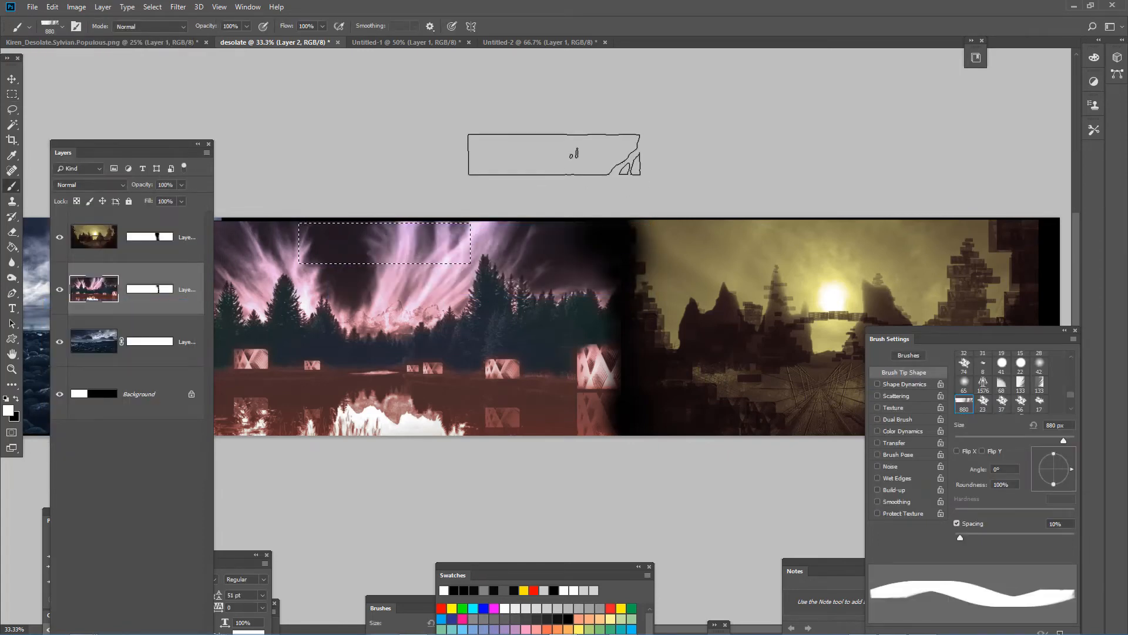
pyautogui.hotkey('ctrl', 'n')
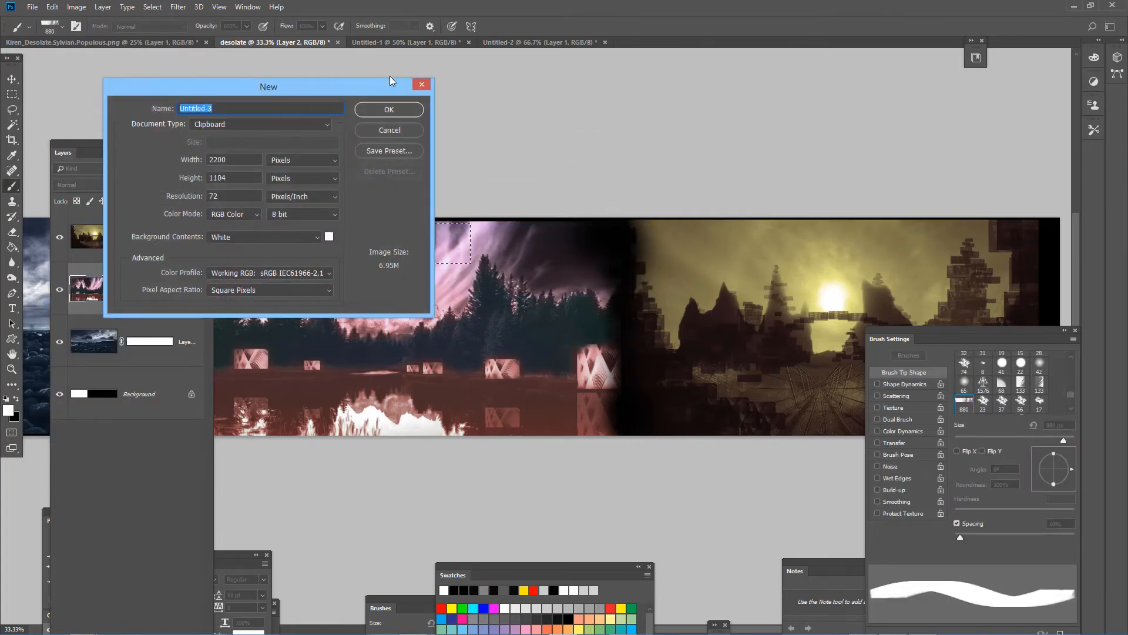
pyautogui.click(385, 109)
pyautogui.click(541, 318)
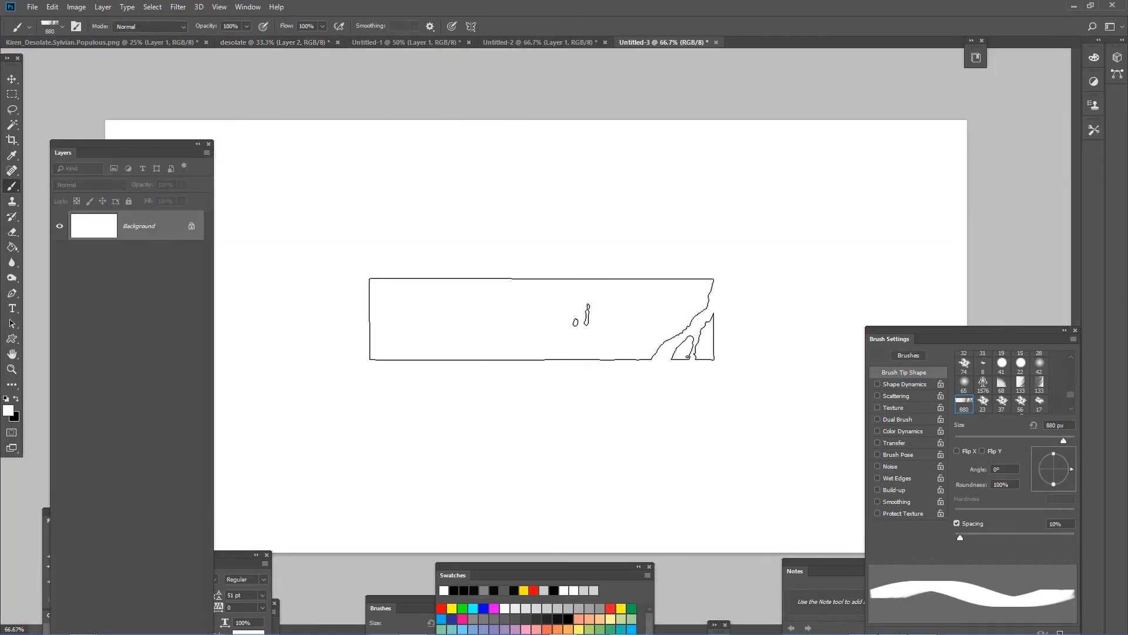
pyautogui.press('x')
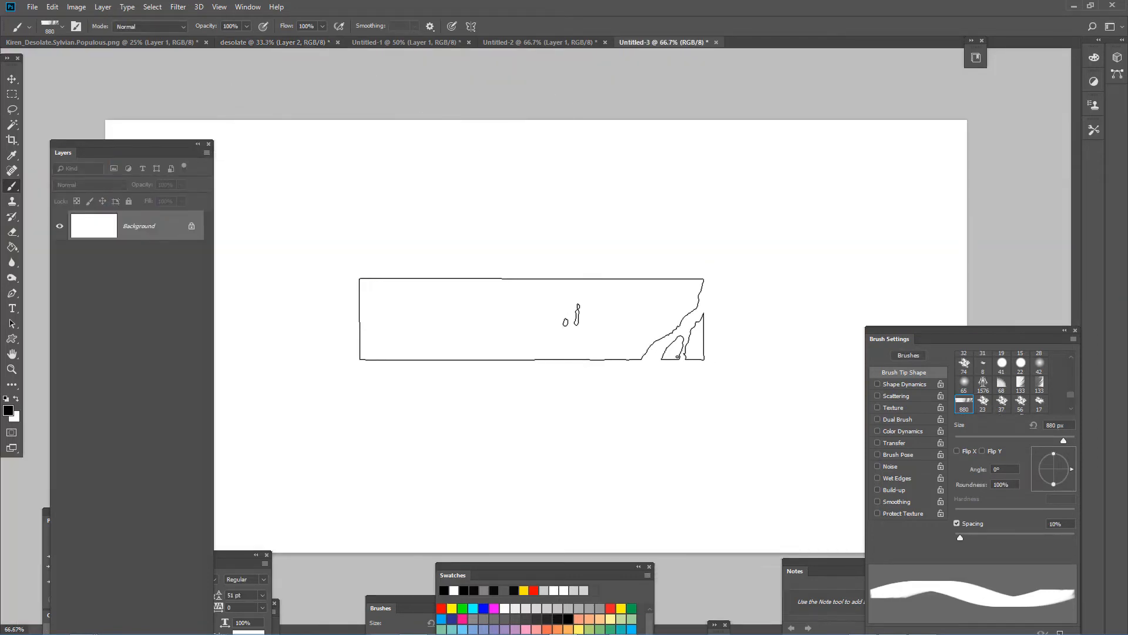
pyautogui.click(532, 318)
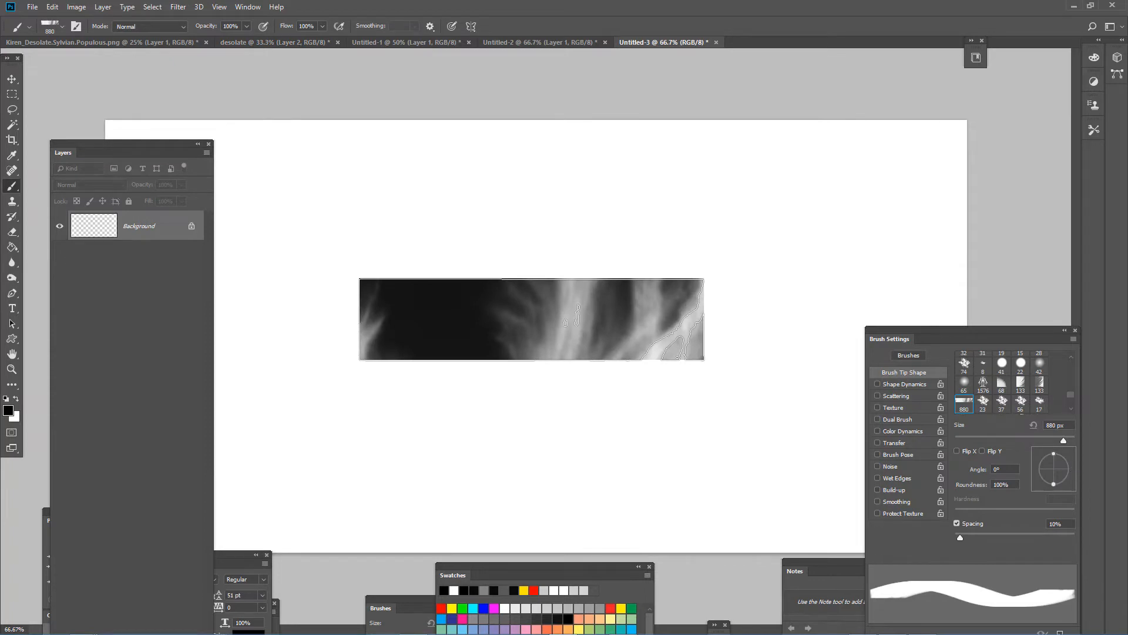
# - Invert the colours of the new document so the stamped sky strip sits on a black background
pyautogui.hotkey('ctrl', 'i')
pyautogui.hotkey('ctrl', 'i')
pyautogui.hotkey('ctrl', 'i')
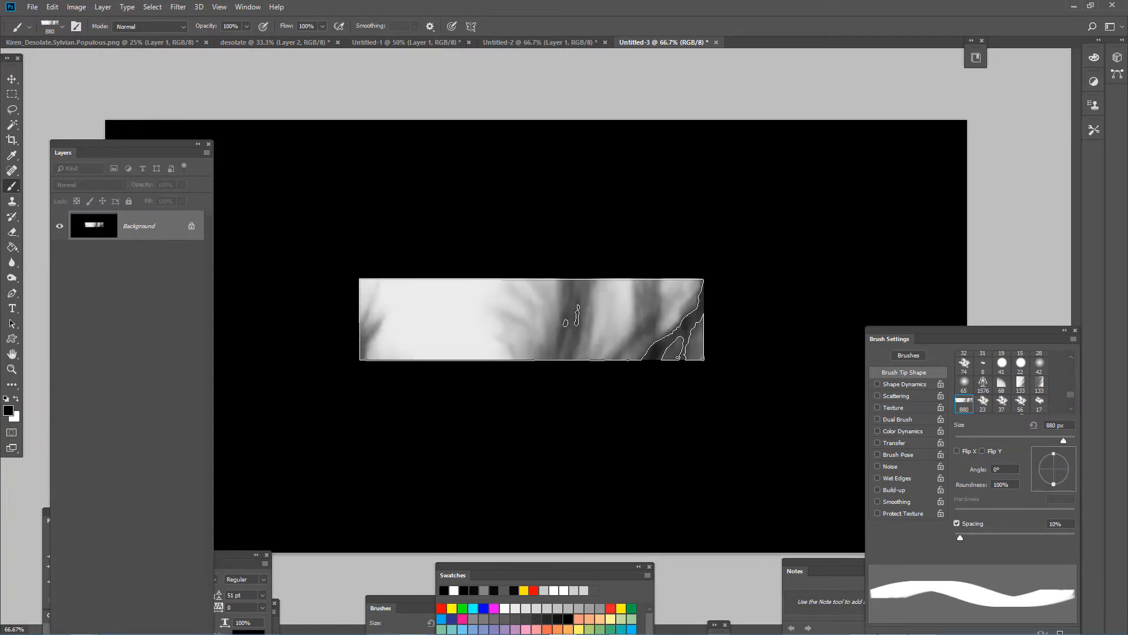
# - Select the inverted sky strip and define it as a brush preset named "clou"
pyautogui.press('m')
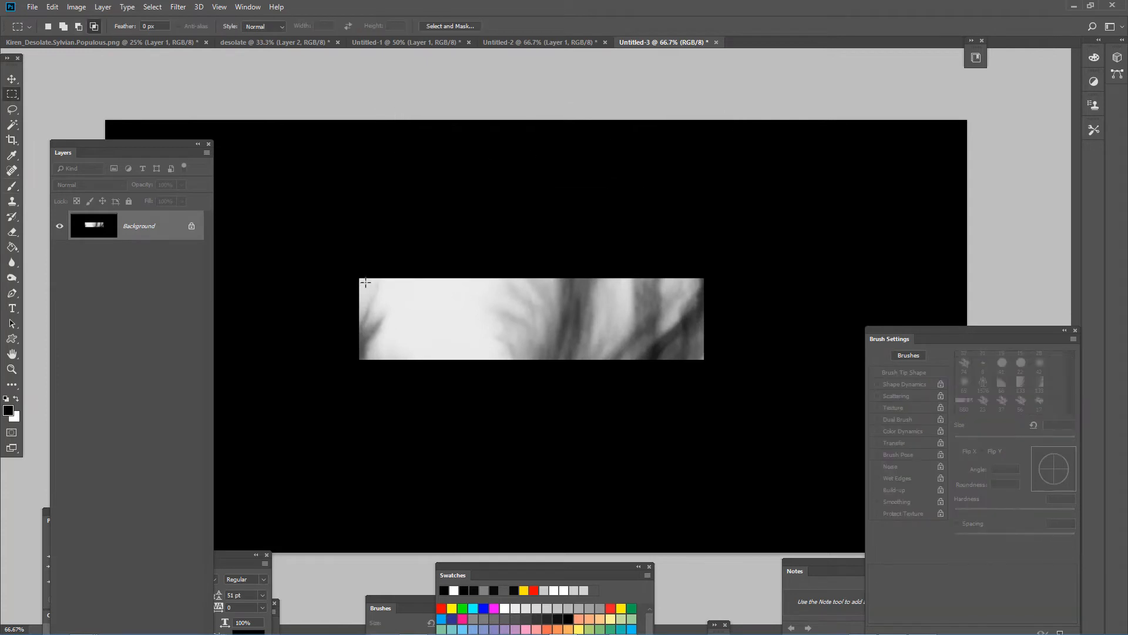
pyautogui.moveTo(361, 280); pyautogui.dragTo(703, 358)
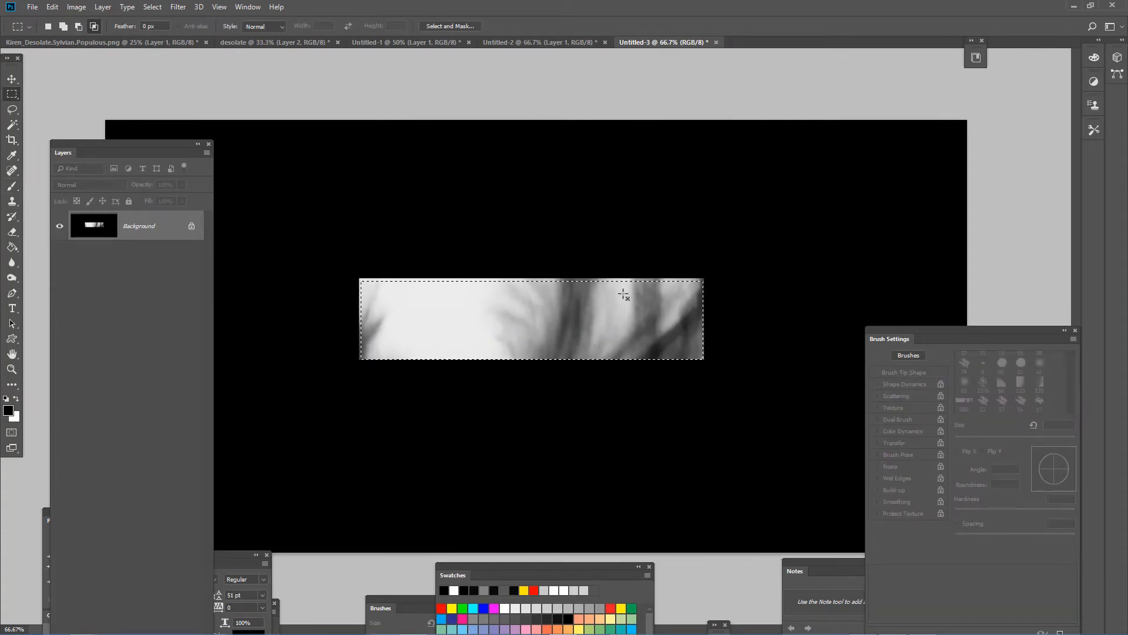
pyautogui.click(81, 7)
pyautogui.click(53, 7)
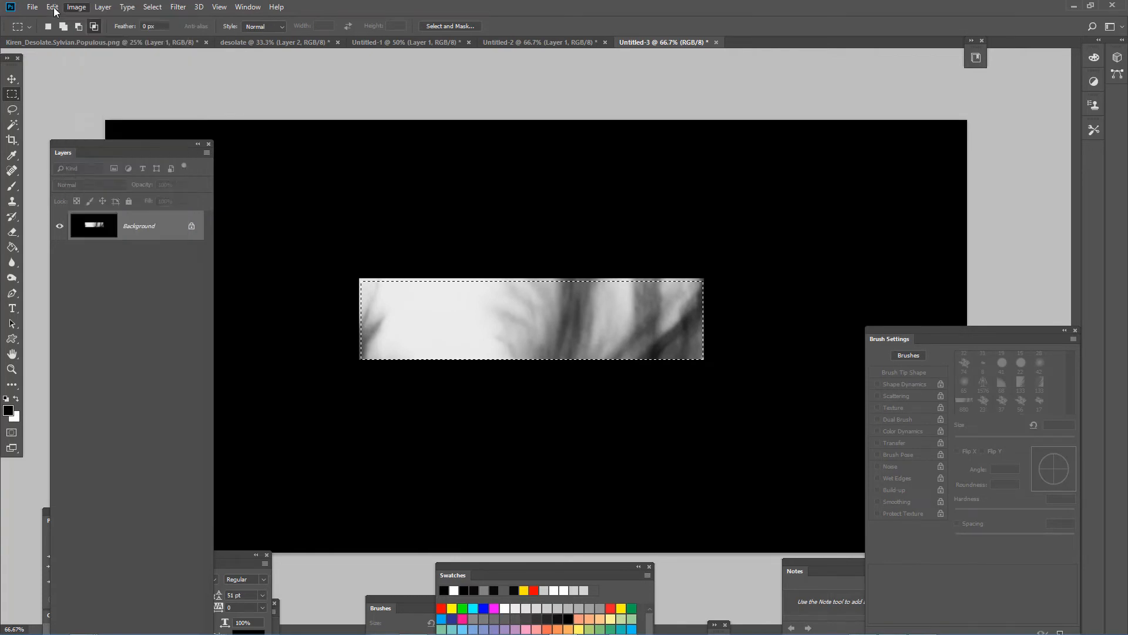
pyautogui.click(111, 304)
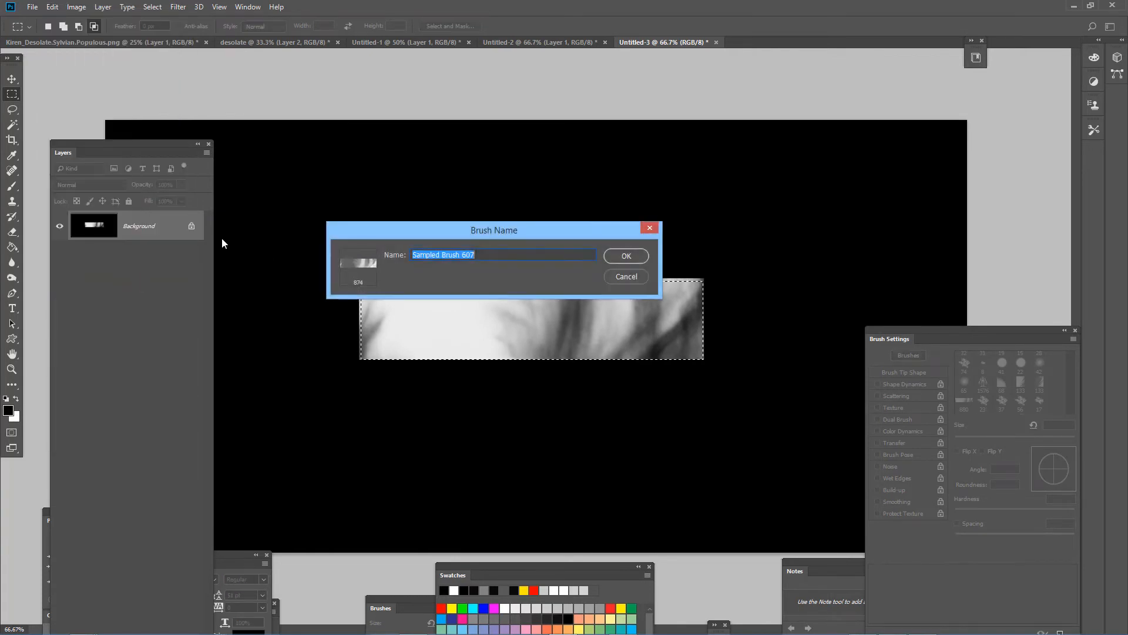
pyautogui.write('clouds')
pyautogui.click(626, 256)
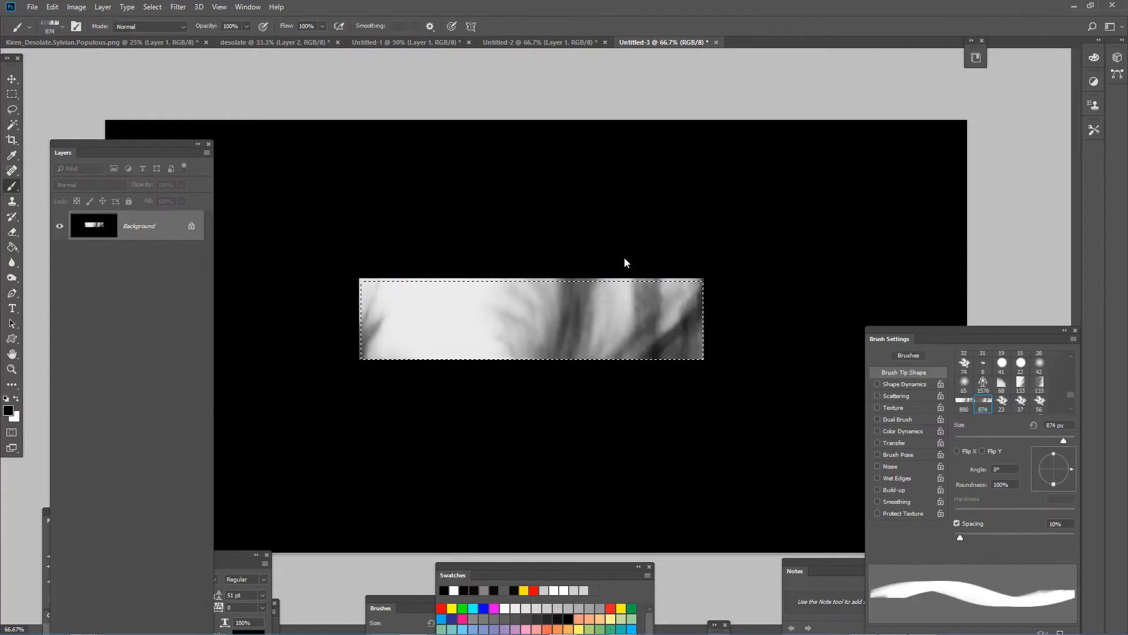
# - Go back to the desolate document and clear the sky selection
pyautogui.click(515, 40)
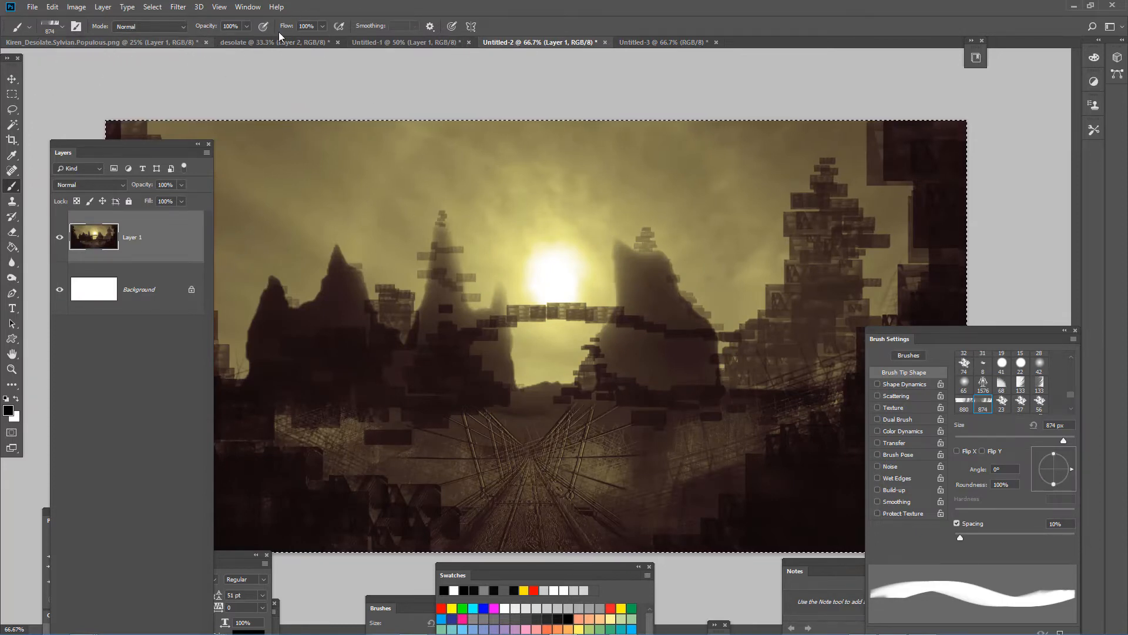
pyautogui.click(409, 43)
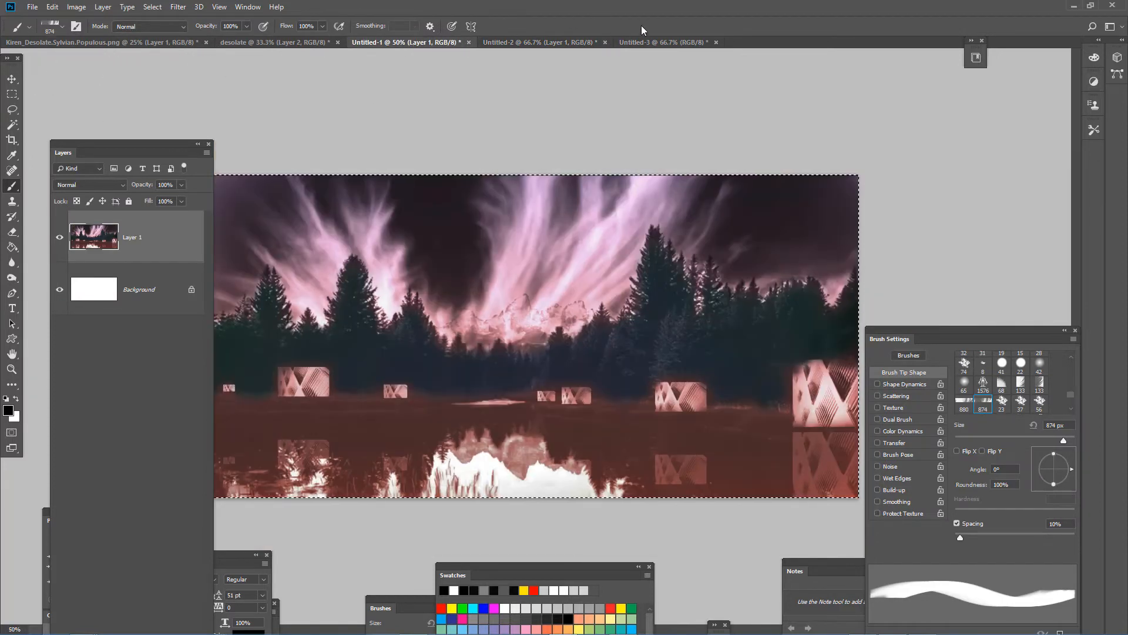
pyautogui.click(635, 42)
pyautogui.click(554, 39)
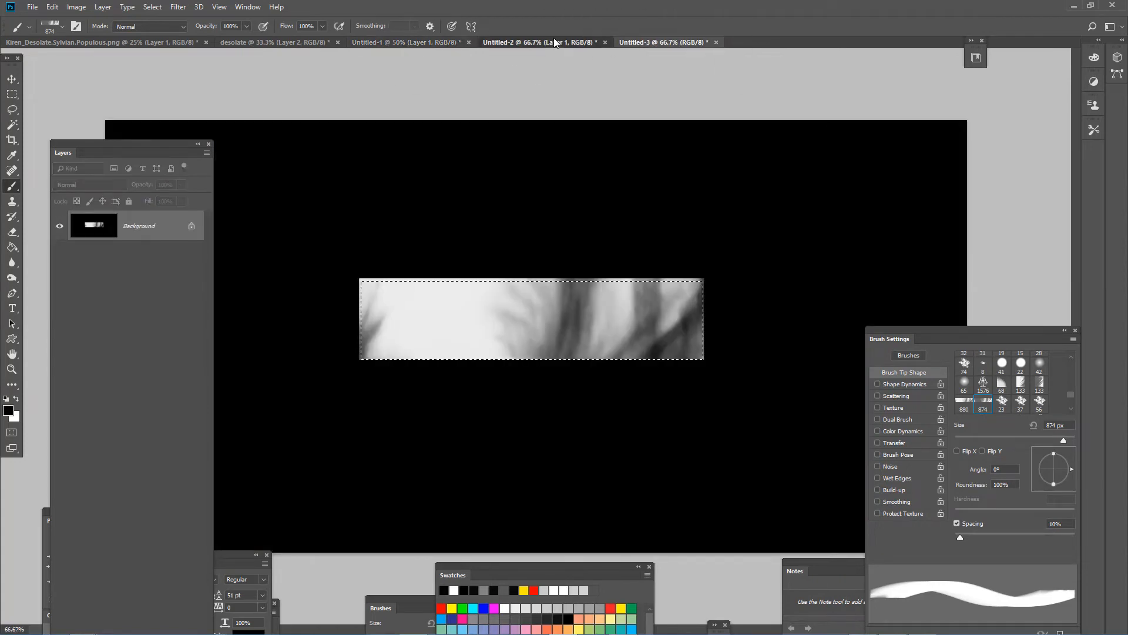
pyautogui.click(137, 43)
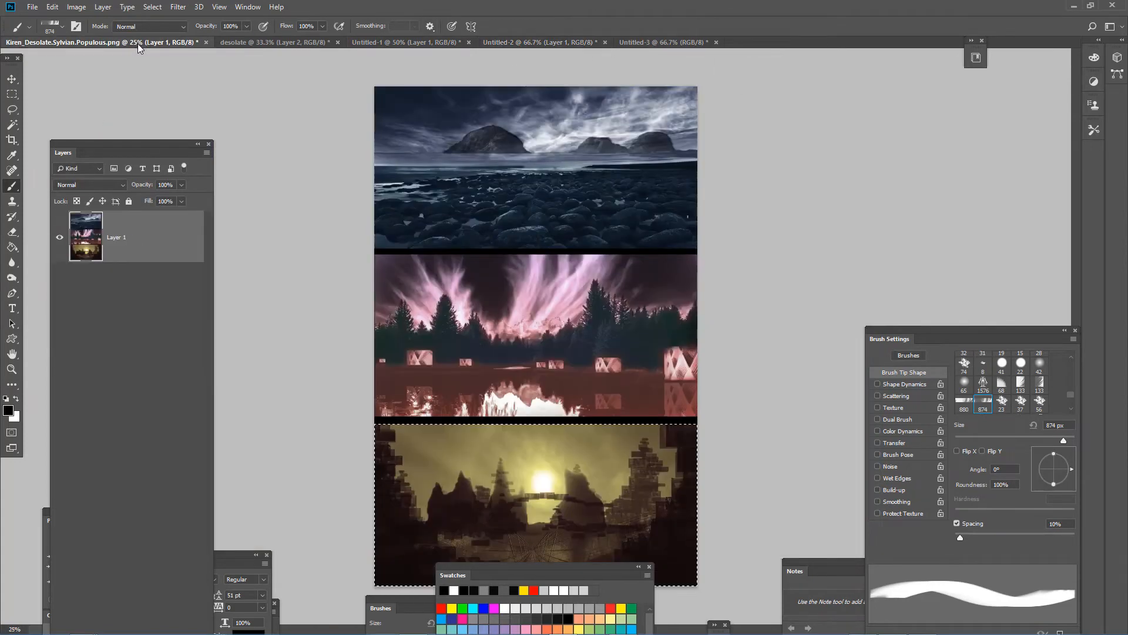
pyautogui.click(298, 40)
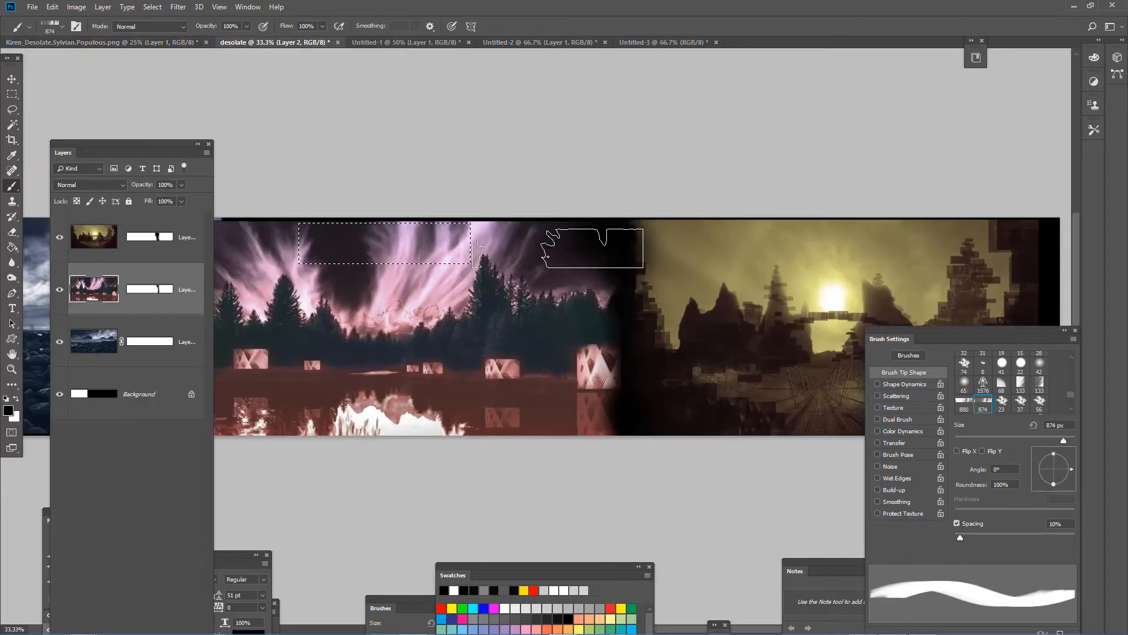
pyautogui.hotkey('ctrl', 'd')
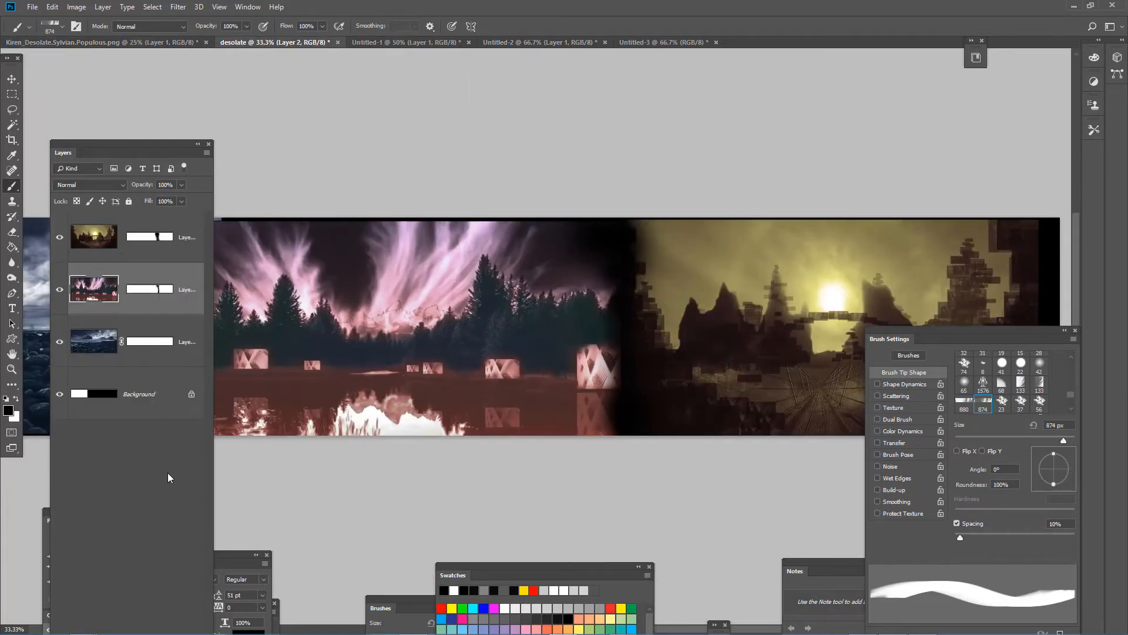
# - Add a new layer above the forest image and sample the light pink of its sky as the brush colour
pyautogui.moveTo(115, 141); pyautogui.dragTo(94, 80)
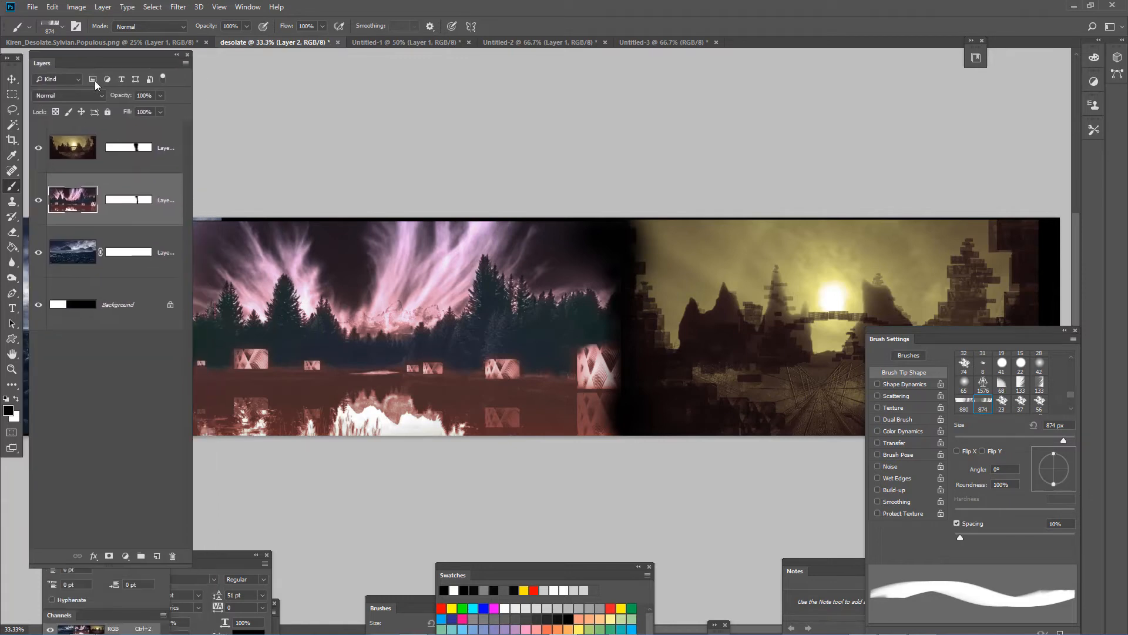
pyautogui.click(157, 556)
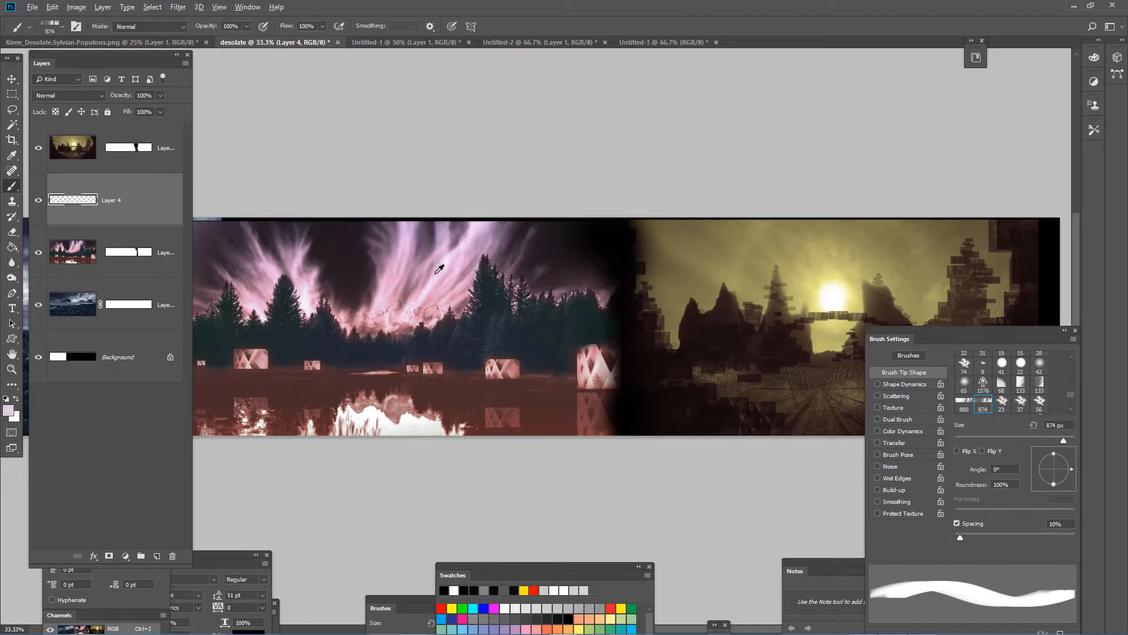
pyautogui.keyDown('alt'); pyautogui.click(439, 268); pyautogui.keyUp('alt')
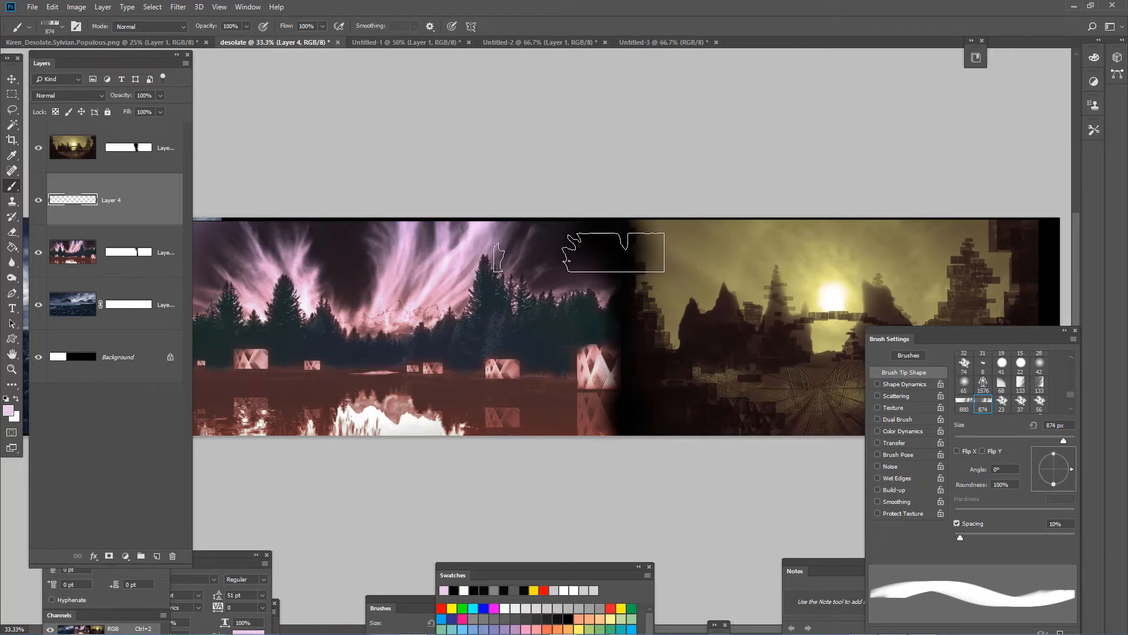
# - Try stamping the pink cloud brush at 1600 px on Layer 4 over the sky at the forest–sunset seam
pyautogui.press(']')
pyautogui.press(']')
pyautogui.press(']')
pyautogui.press(']')
pyautogui.press(']')
pyautogui.press(']')
pyautogui.press(']')
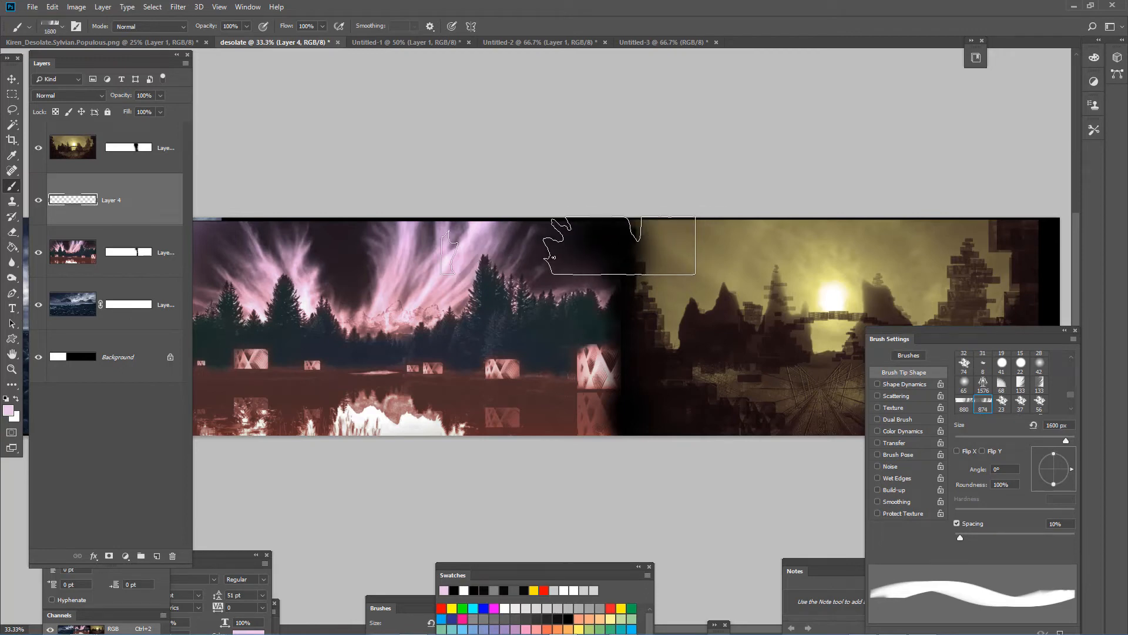
pyautogui.click(552, 273)
pyautogui.click(568, 267)
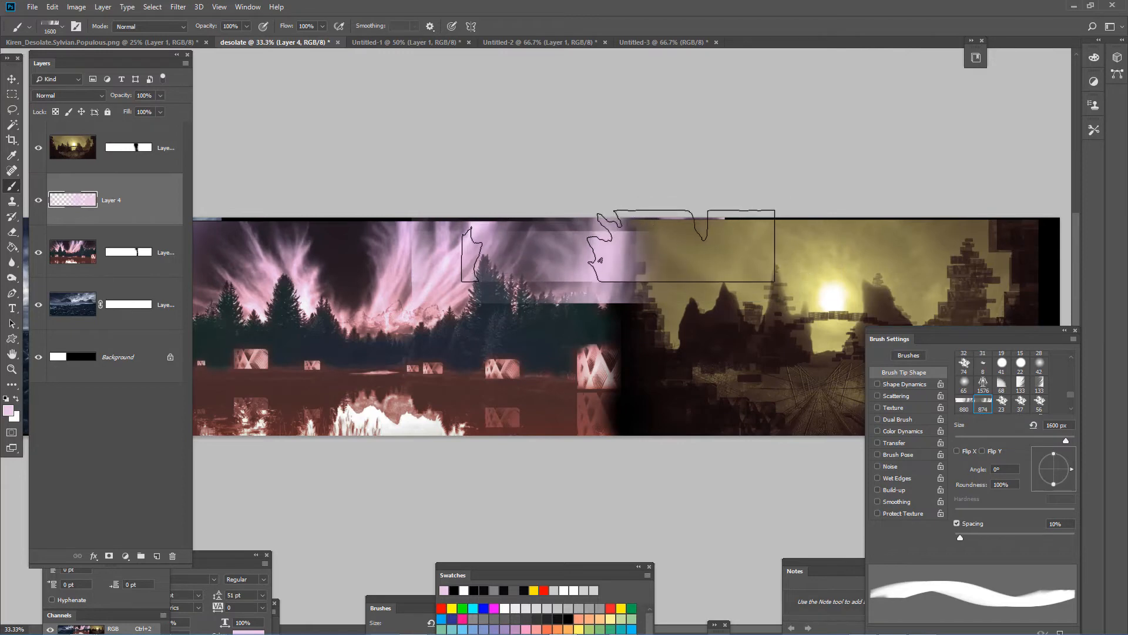
# - Enlarge the cloud brush to 2100 px and stamp it across the sky over the forest–sunset seam
pyautogui.press(']')
pyautogui.press(']')
pyautogui.press(']')
pyautogui.press(']')
pyautogui.press(']')
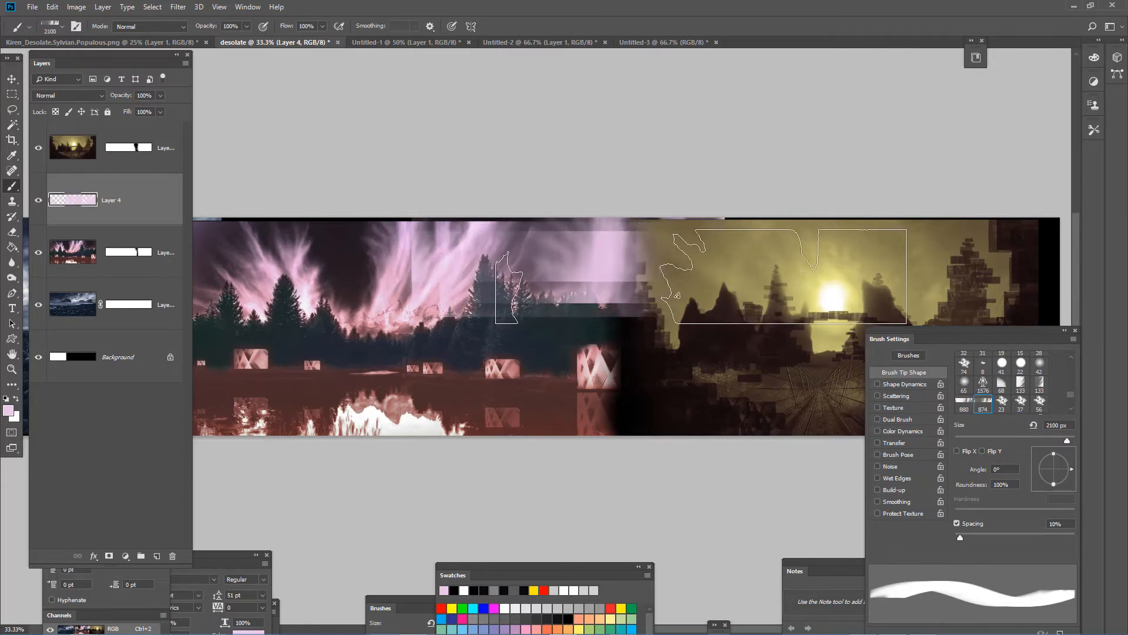
pyautogui.click(683, 280)
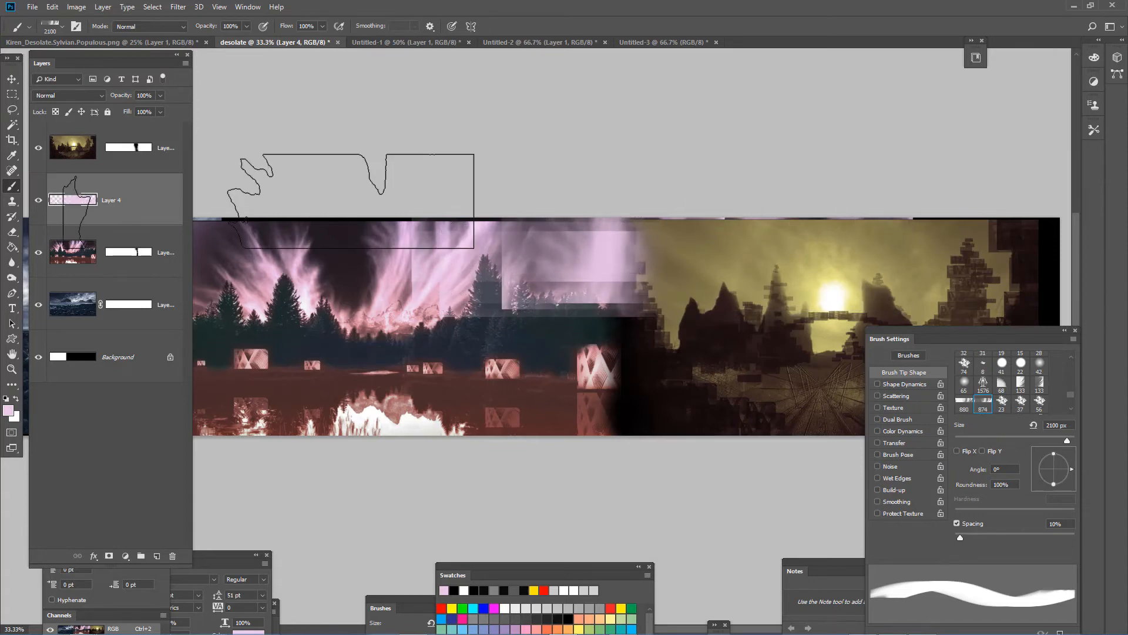
# - Try Layer 4 above the sunset layer, and undo the reordering and all the cloud stamps
pyautogui.moveTo(70, 206); pyautogui.dragTo(70, 140)
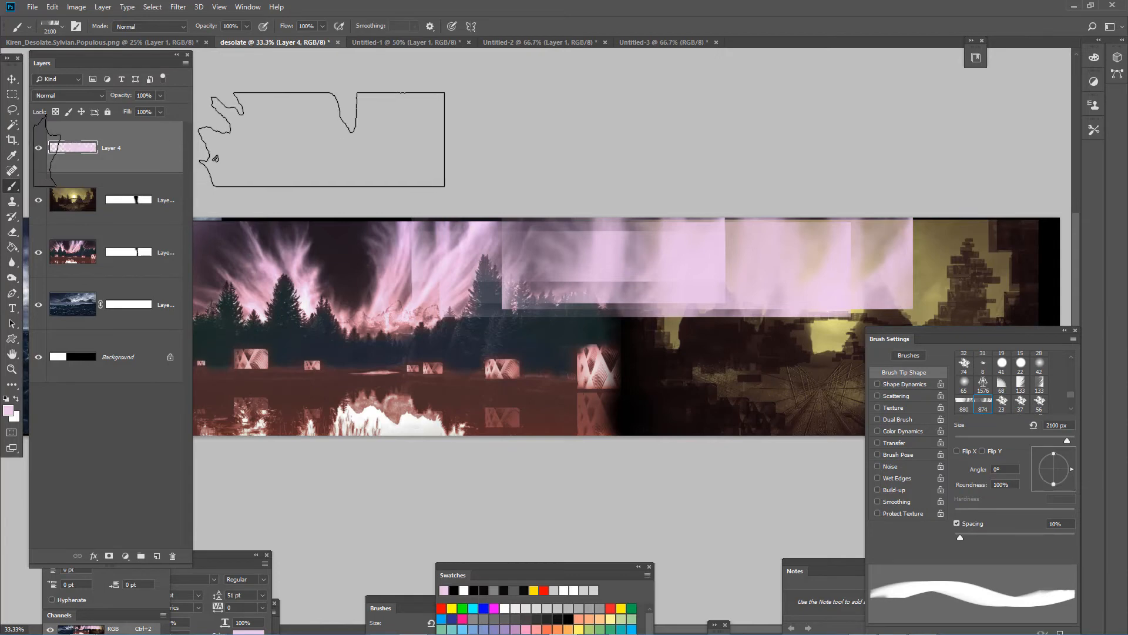
pyautogui.hotkey('ctrl', '[')
pyautogui.hotkey('ctrl', 'z')
pyautogui.hotkey('ctrl', 'z')
pyautogui.hotkey('ctrl', 'z')
pyautogui.hotkey('ctrl', 'z')
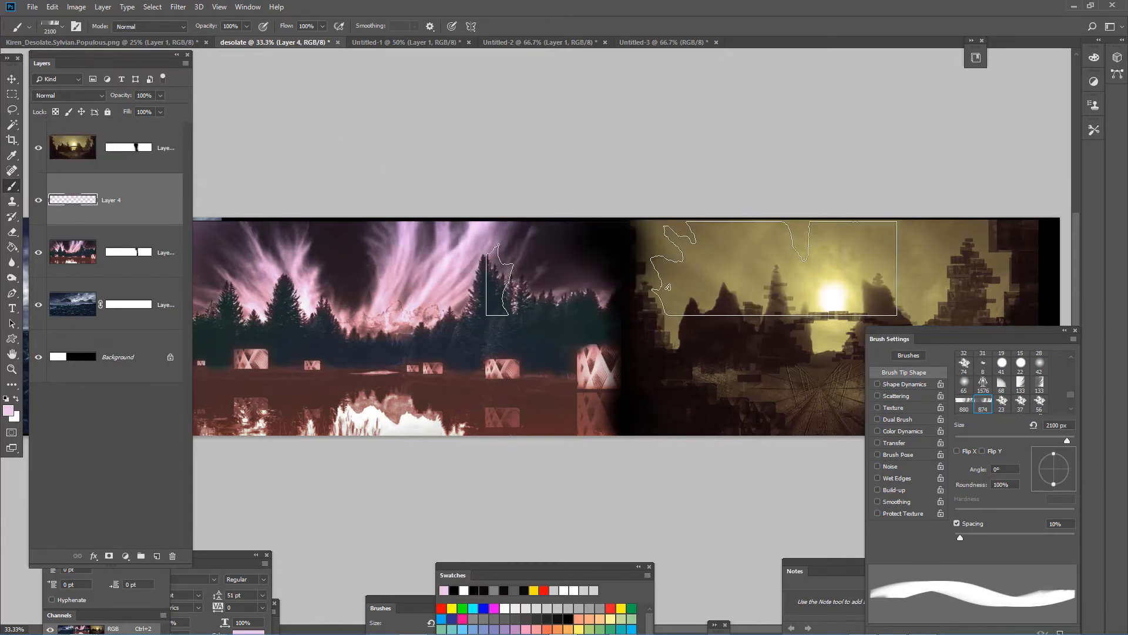
# - Stamp the 2100 px pink cloud brush repeatedly over the forest–sunset seam on Layer 4 and move that layer above the sunset layer
pyautogui.click(644, 259)
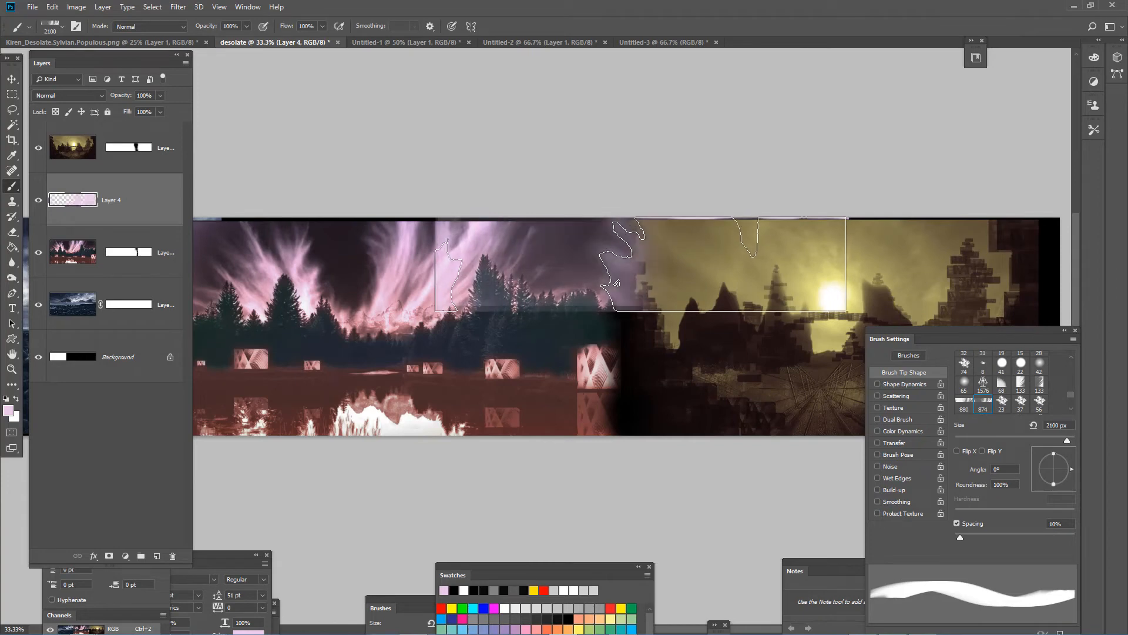
pyautogui.click(616, 284)
pyautogui.click(646, 282)
pyautogui.click(644, 282)
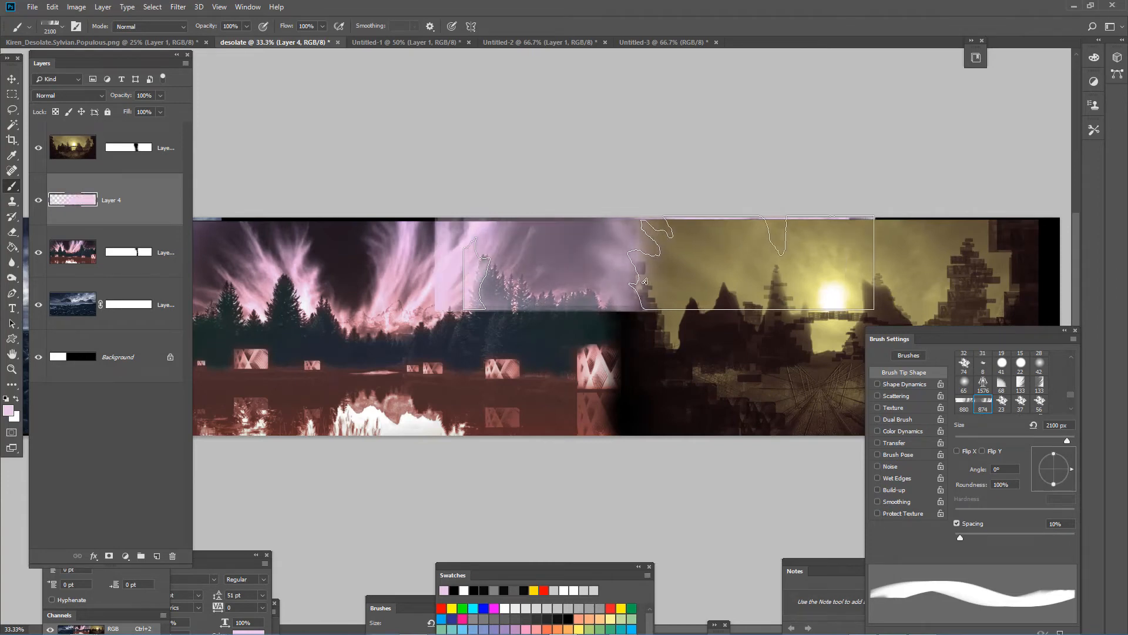
pyautogui.click(644, 282)
pyautogui.click(653, 282)
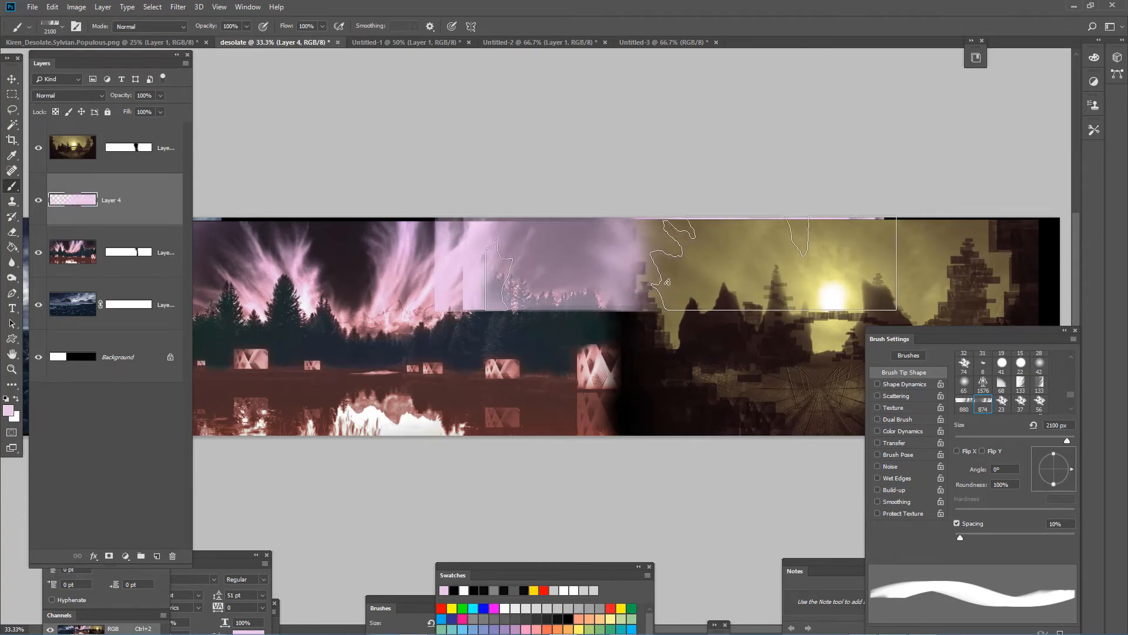
pyautogui.click(667, 282)
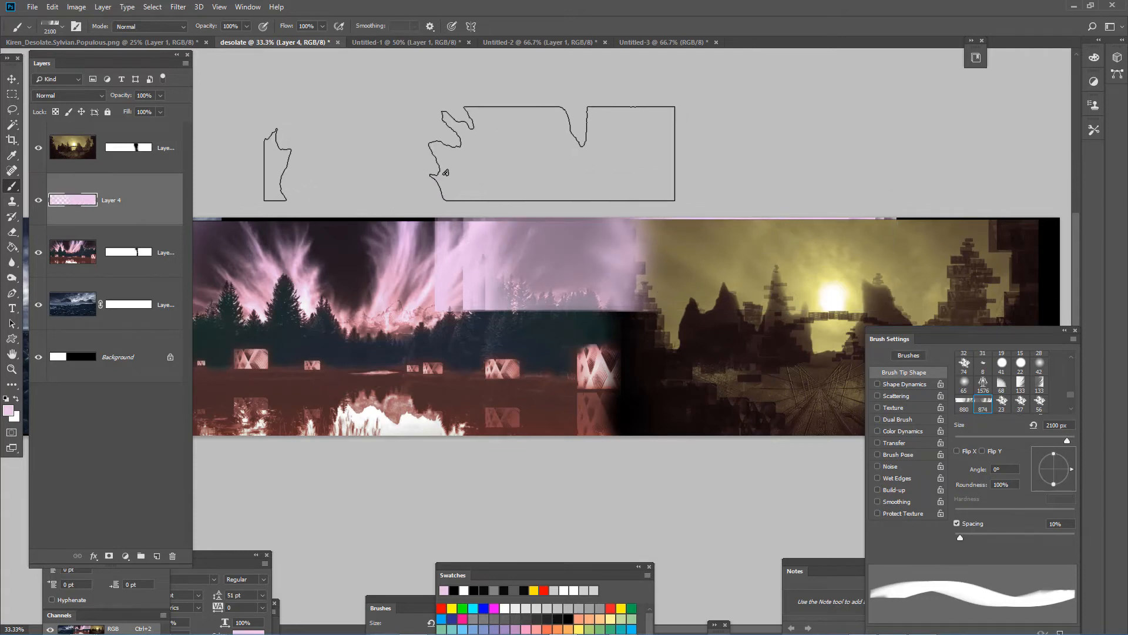
pyautogui.moveTo(126, 210); pyautogui.dragTo(103, 140)
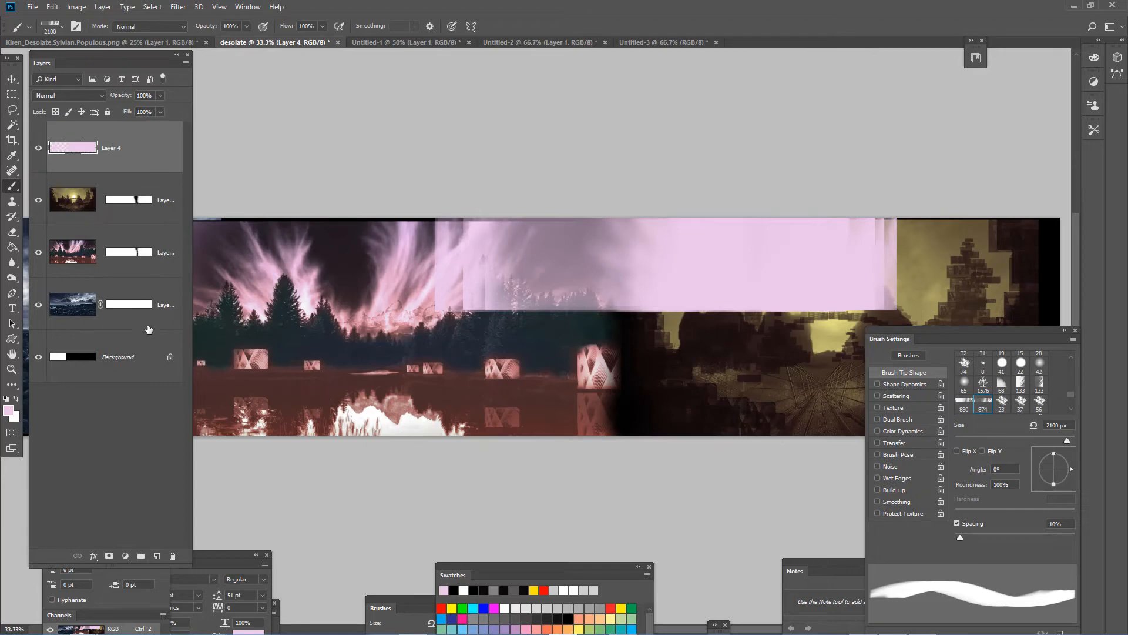
# - Add a layer mask to Layer 4 and set up a soft round brush at 1000 px with 0% hardness
pyautogui.click(108, 555)
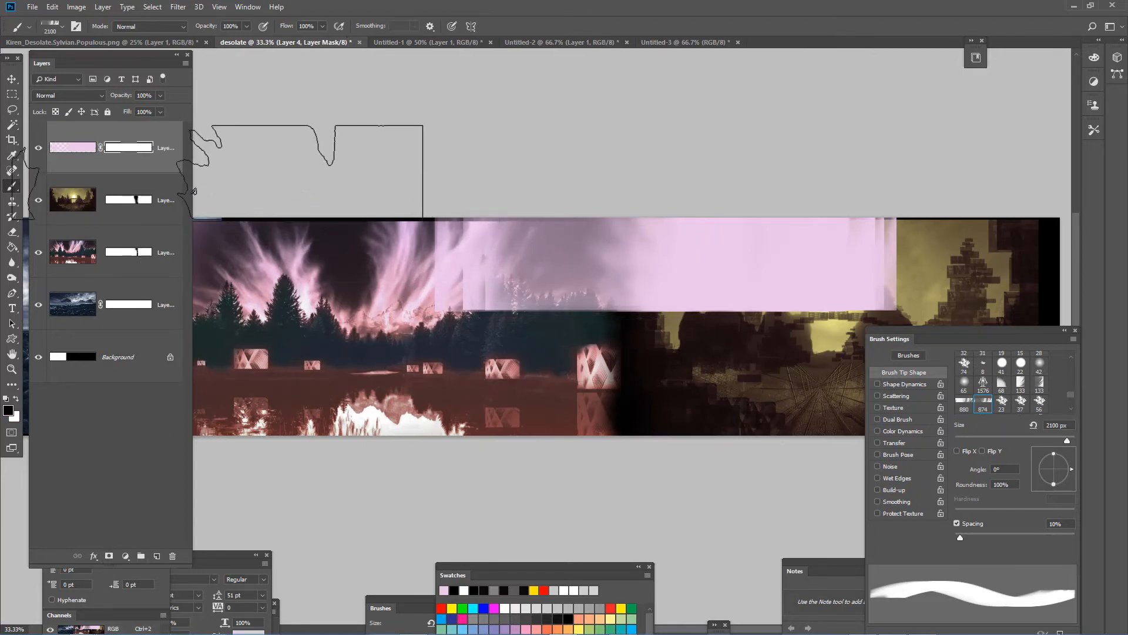
pyautogui.click(61, 27)
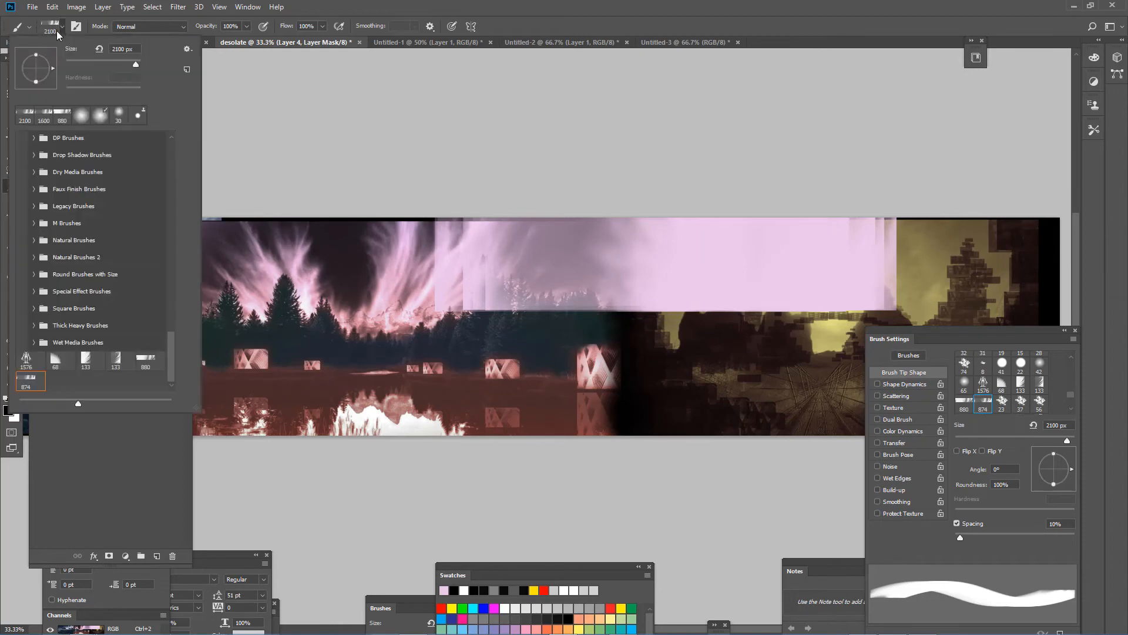
pyautogui.click(82, 117)
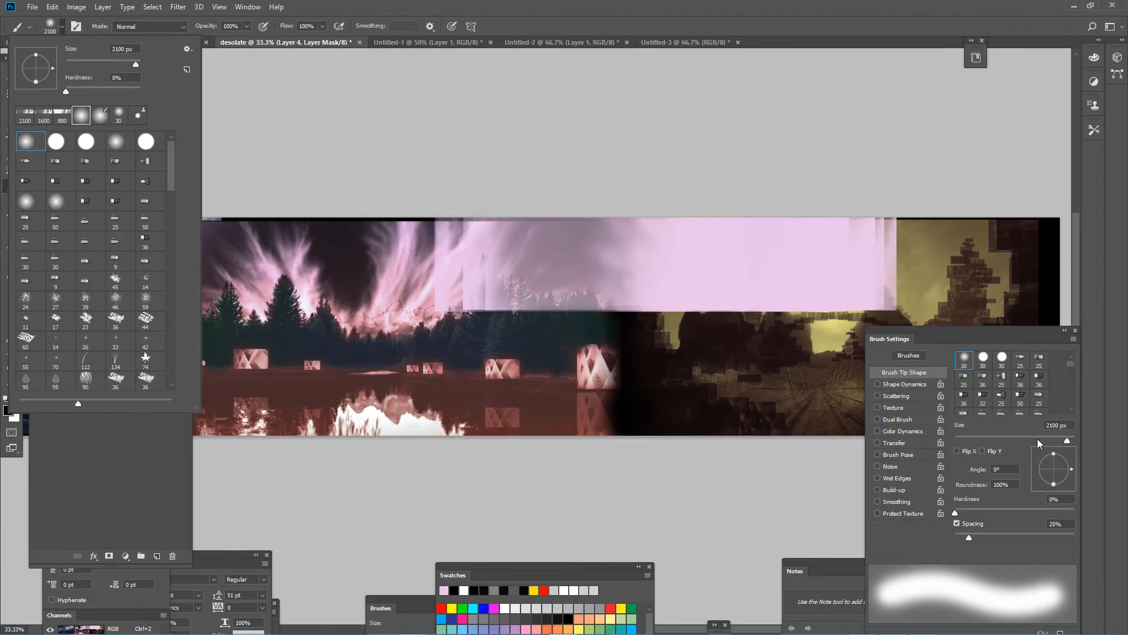
pyautogui.moveTo(1039, 441); pyautogui.dragTo(989, 446)
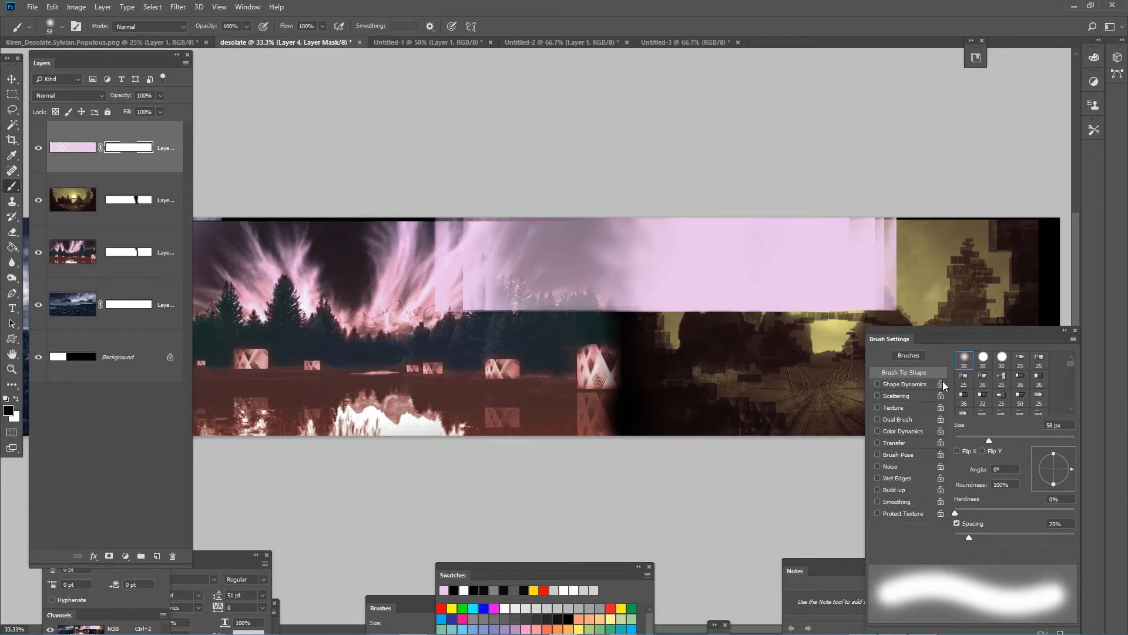
pyautogui.click(1025, 440)
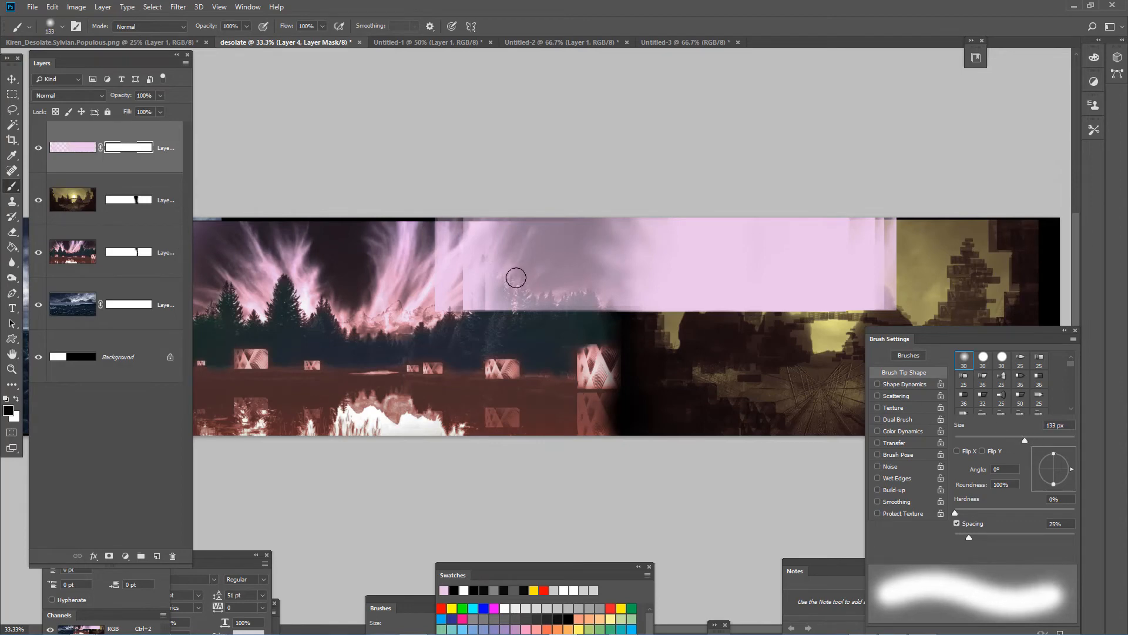
pyautogui.moveTo(1044, 440); pyautogui.dragTo(1050, 441)
pyautogui.click(1025, 440)
pyautogui.press(']')
pyautogui.press(']')
pyautogui.press(']')
pyautogui.press(']')
pyautogui.press(']')
pyautogui.press(']')
pyautogui.press(']')
pyautogui.press(']')
pyautogui.press(']')
pyautogui.press(']')
pyautogui.press(']')
pyautogui.press(']')
pyautogui.press(']')
pyautogui.press('[')
pyautogui.press('[')
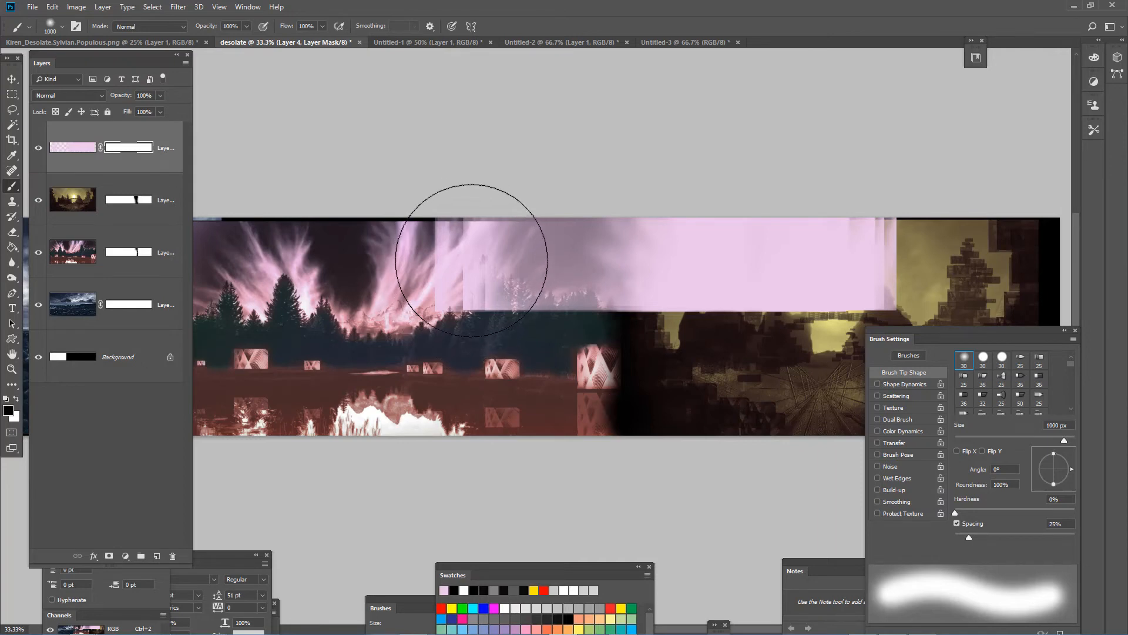
# - Paint black on the Layer 4 mask over the forest trees and sunset, leaving only a pink haze in the sky at the seam
pyautogui.click(470, 260)
pyautogui.moveTo(470, 259)
pyautogui.mouseDown()
pyautogui.moveTo(549, 282)
pyautogui.moveTo(755, 290)
pyautogui.moveTo(675, 343)
pyautogui.mouseUp()
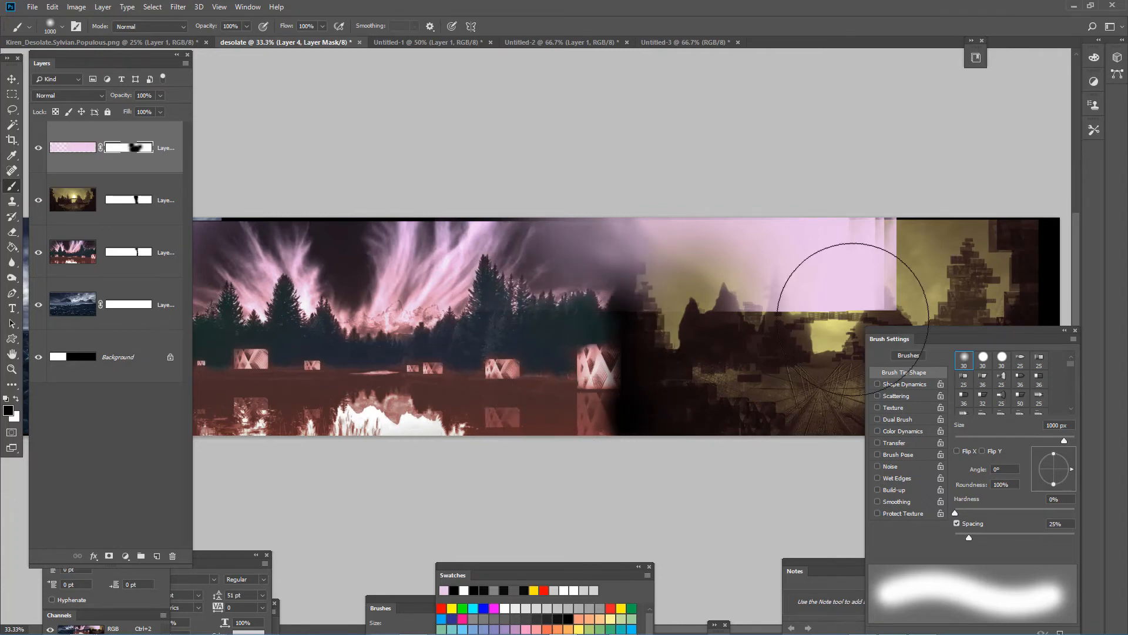
pyautogui.moveTo(806, 264)
pyautogui.mouseDown()
pyautogui.moveTo(811, 277)
pyautogui.moveTo(846, 264)
pyautogui.moveTo(844, 240)
pyautogui.moveTo(856, 252)
pyautogui.moveTo(819, 247)
pyautogui.moveTo(804, 231)
pyautogui.mouseUp()
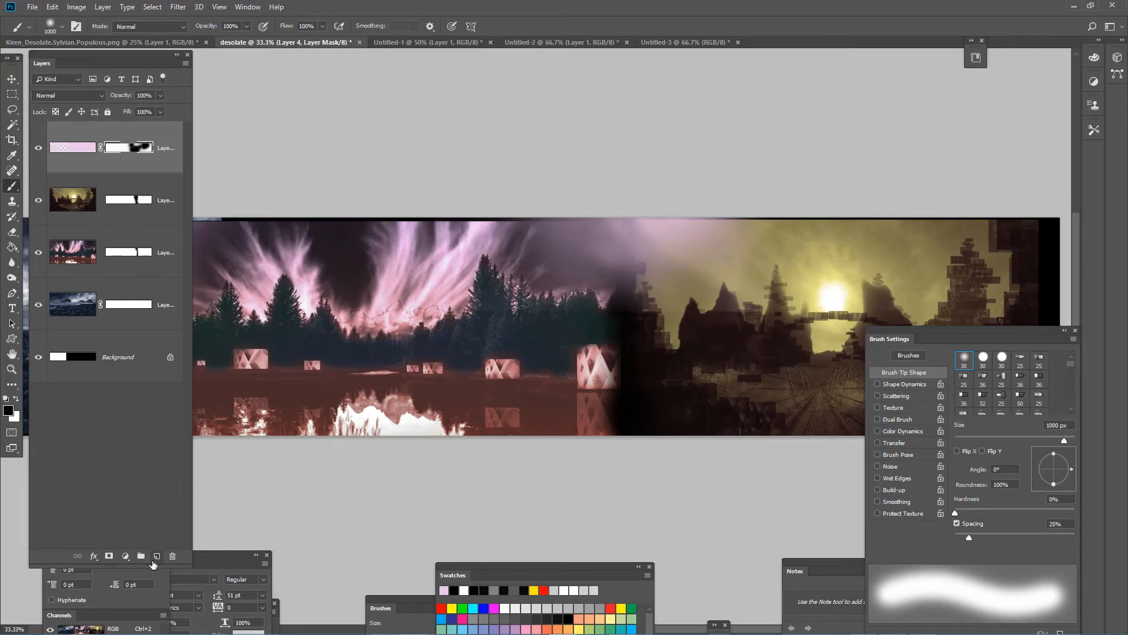
# - Create a new layer above Layer 4 and sample the lakeside cube in the forest image with a 300 px Clone Stamp
pyautogui.click(154, 558)
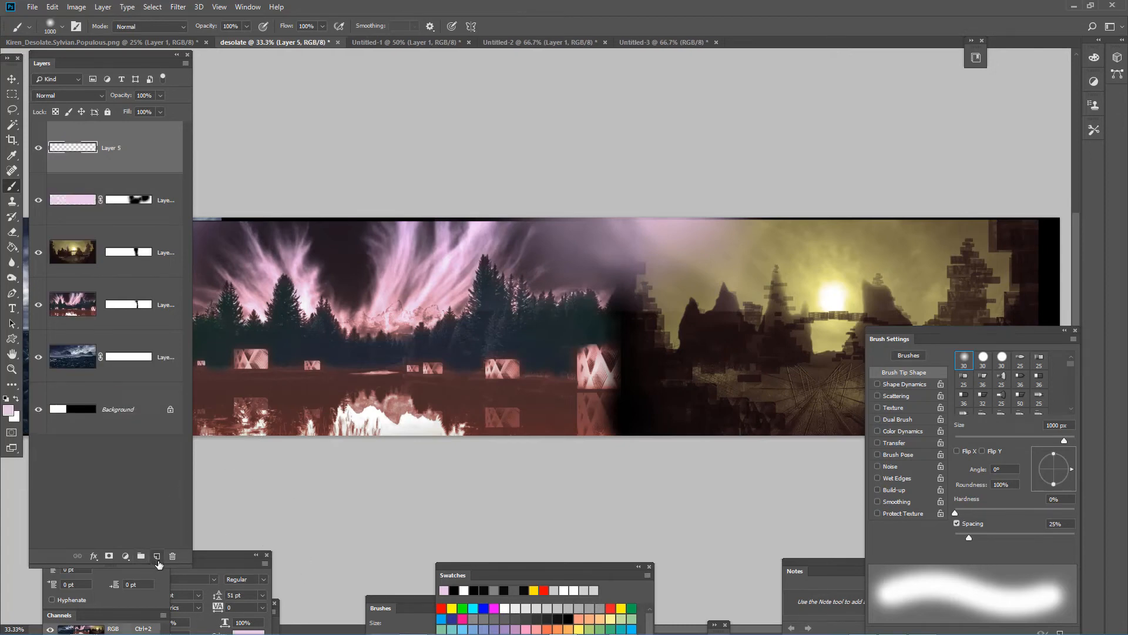
pyautogui.click(12, 201)
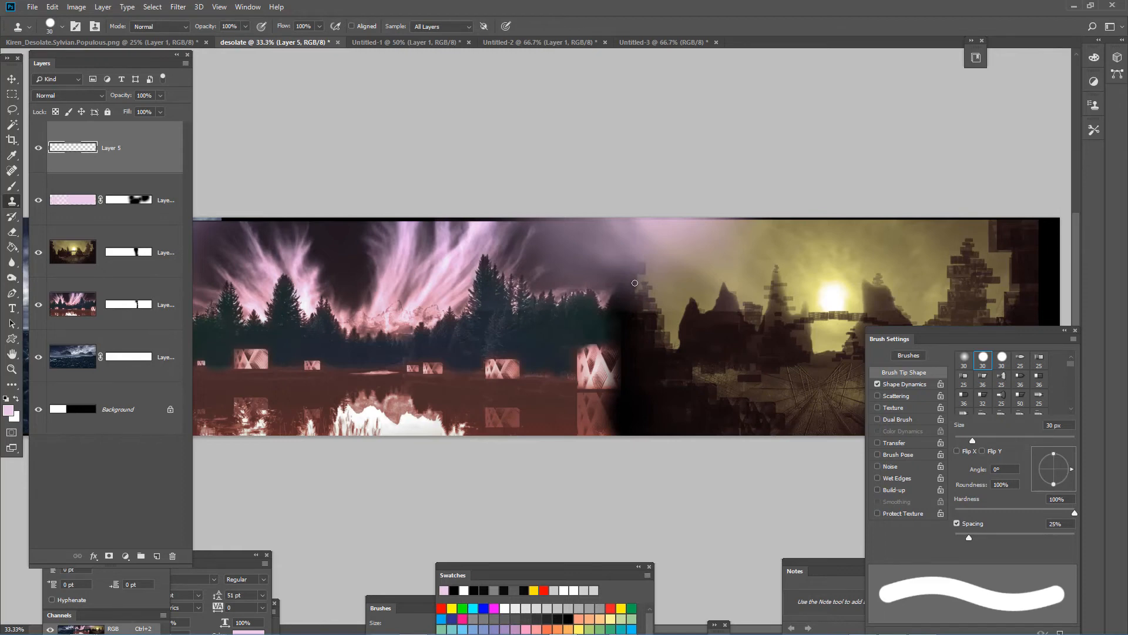
pyautogui.press(']')
pyautogui.press(']')
pyautogui.press(']')
pyautogui.press(']')
pyautogui.press(']')
pyautogui.press(']')
pyautogui.press(']')
pyautogui.press(']')
pyautogui.press(']')
pyautogui.press(']')
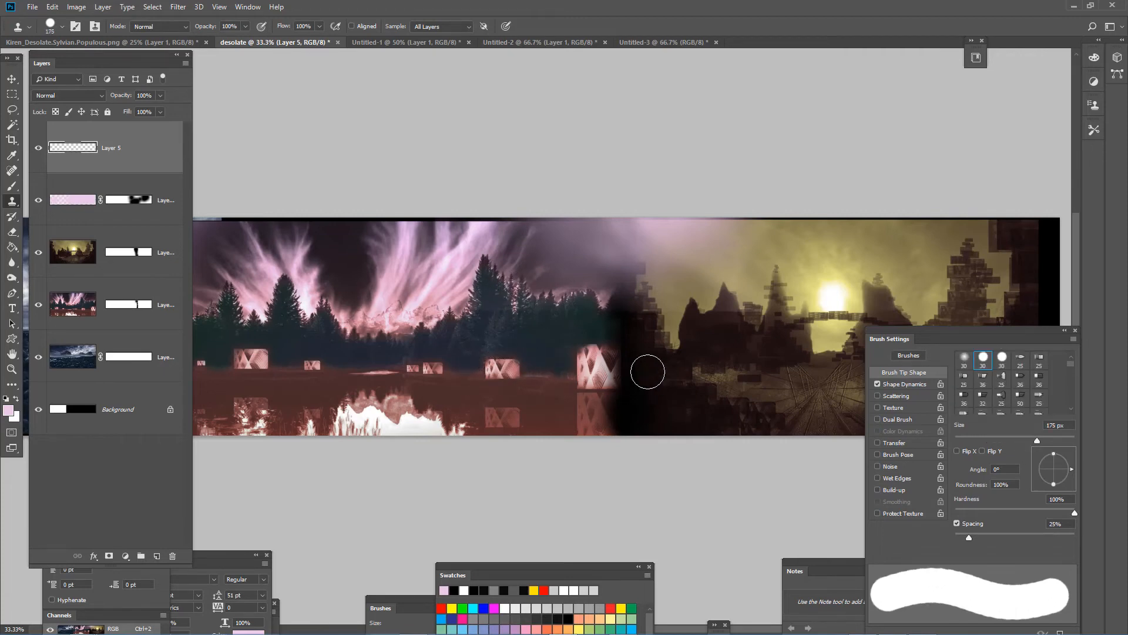
pyautogui.press(']')
pyautogui.press(']')
pyautogui.press(']')
pyautogui.keyDown('alt'); pyautogui.click(503, 369); pyautogui.keyUp('alt')
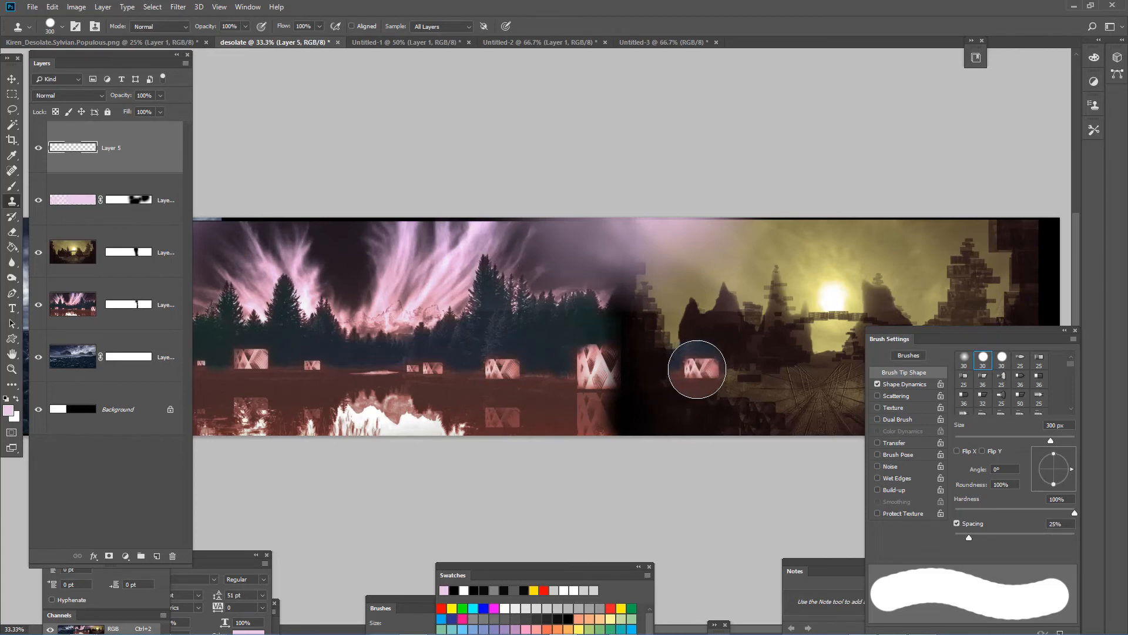
# - Soften the Clone Stamp to 0% hardness and clone the sampled cube onto two spots of the sunset image's ground
pyautogui.click(696, 372)
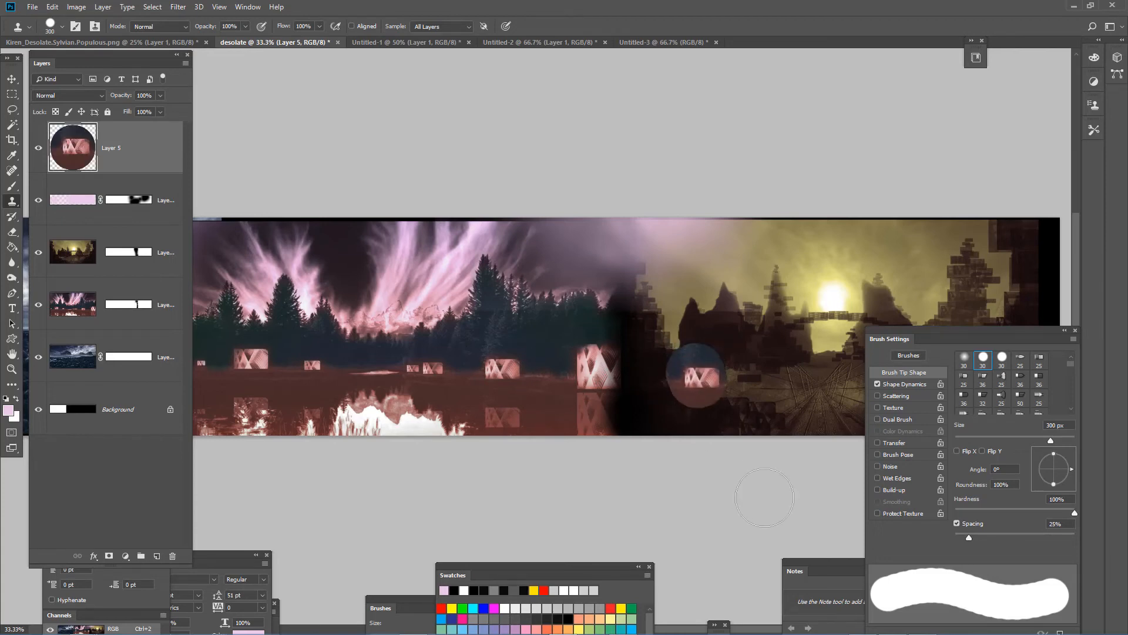
pyautogui.hotkey('ctrl', 'z')
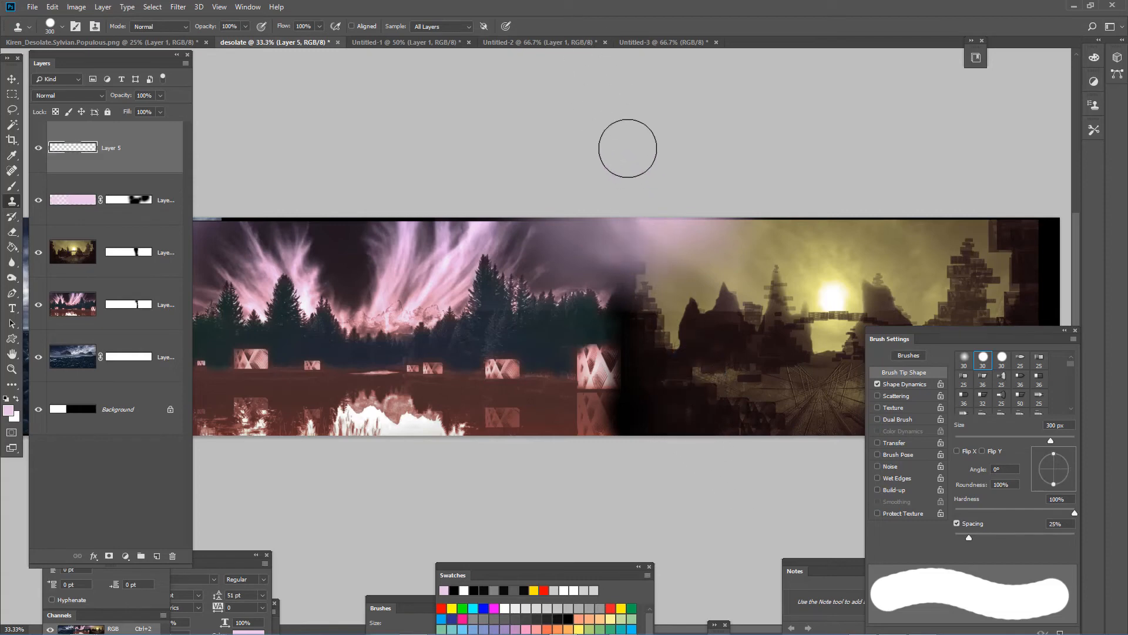
pyautogui.hotkey('shift', '[')
pyautogui.hotkey('shift', '[')
pyautogui.hotkey('shift', '[')
pyautogui.hotkey('shift', '[')
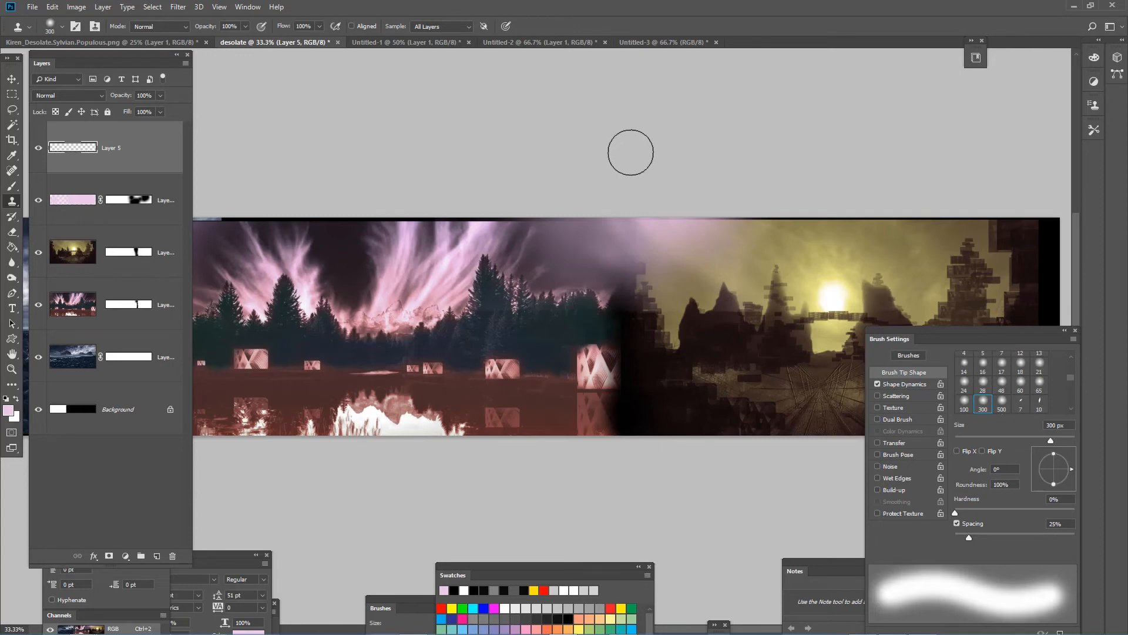
pyautogui.click(697, 372)
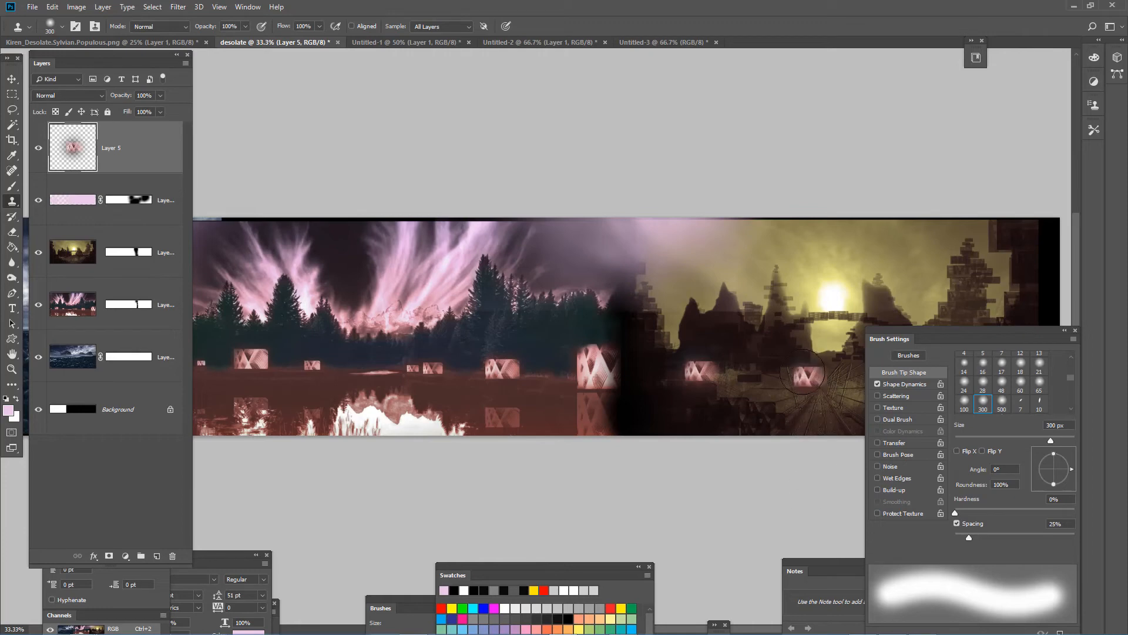
pyautogui.click(764, 397)
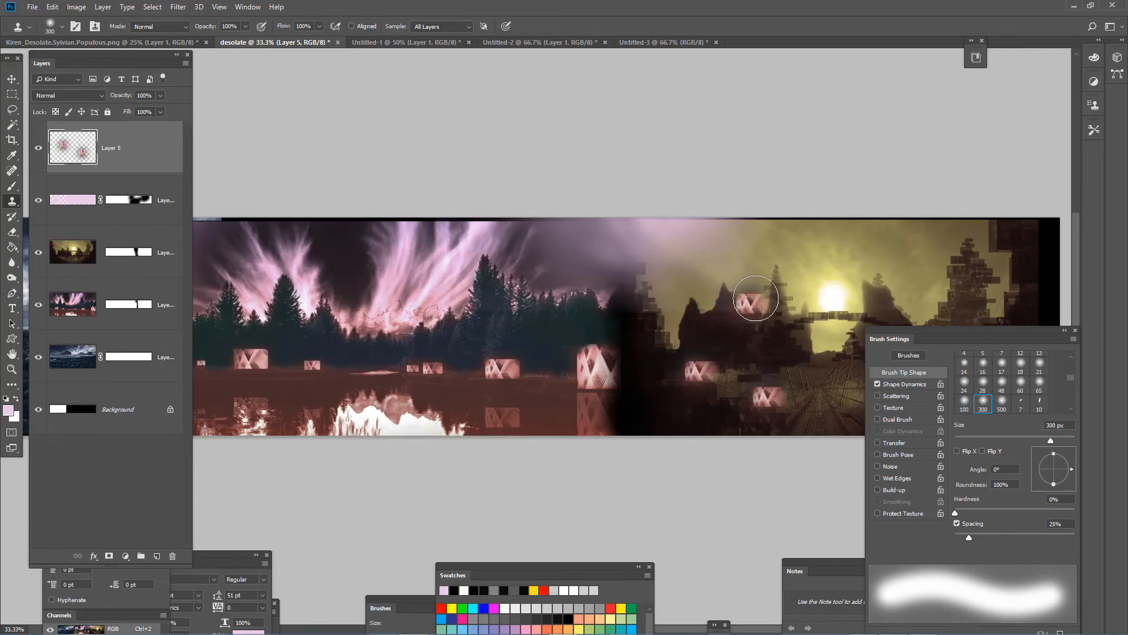
# - Clone the blocky tree from the sunset's far side over the forest–sunset seam, and clone pink forest clouds into the sky beside it
pyautogui.keyDown('alt'); pyautogui.click(970, 262); pyautogui.keyUp('alt')
pyautogui.moveTo(625, 298)
pyautogui.mouseDown()
pyautogui.moveTo(624, 244)
pyautogui.moveTo(624, 265)
pyautogui.moveTo(635, 252)
pyautogui.moveTo(641, 262)
pyautogui.mouseUp()
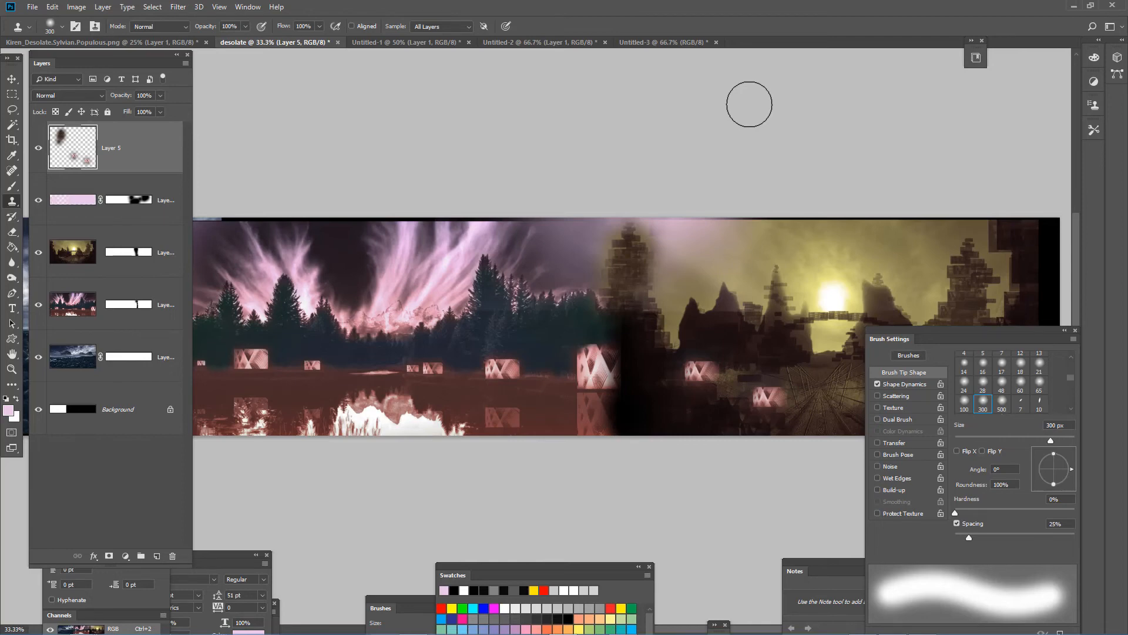
pyautogui.moveTo(448, 248)
pyautogui.mouseDown()
pyautogui.moveTo(462, 260)
pyautogui.moveTo(447, 250)
pyautogui.mouseUp()
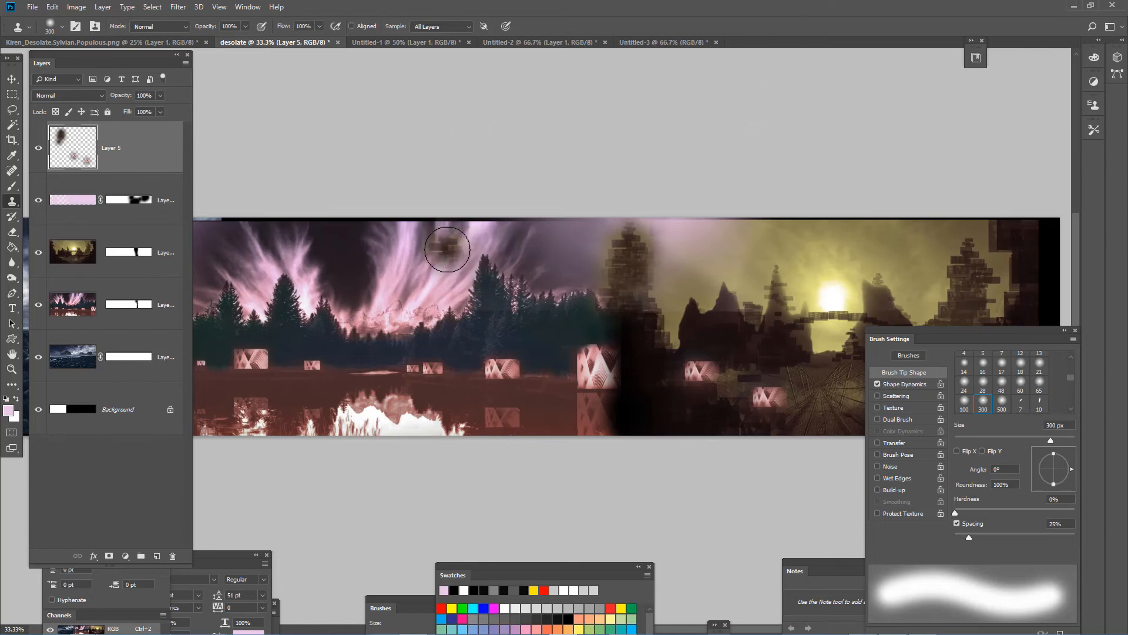
pyautogui.hotkey('ctrl', 'z')
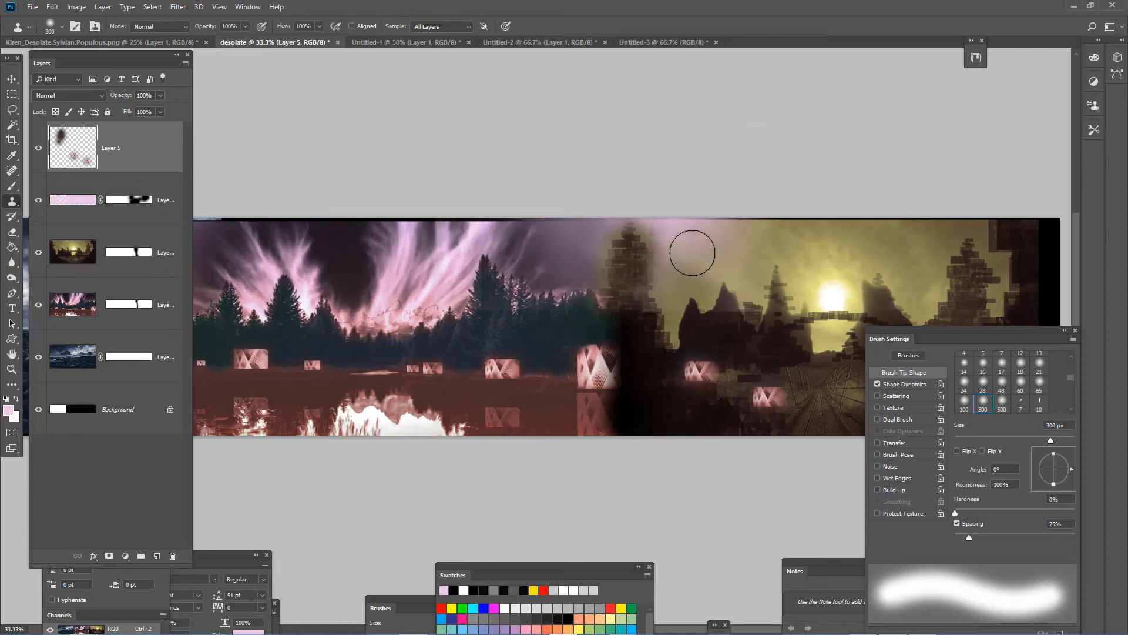
pyautogui.moveTo(692, 253)
pyautogui.mouseDown()
pyautogui.moveTo(676, 252)
pyautogui.moveTo(690, 229)
pyautogui.moveTo(654, 288)
pyautogui.mouseUp()
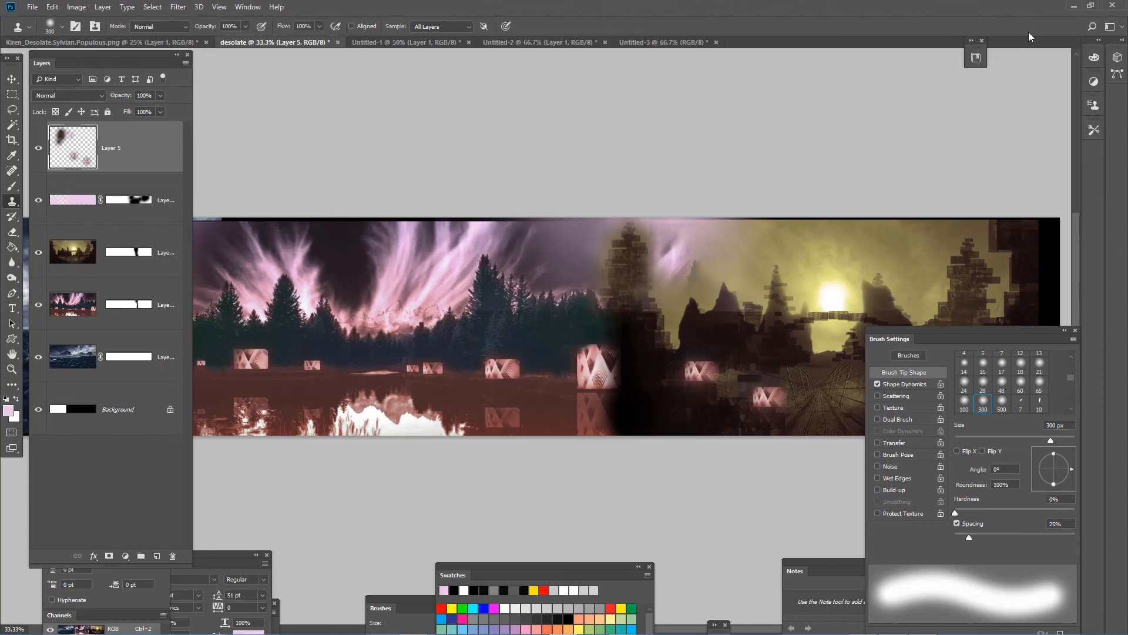
pyautogui.keyDown('alt'); pyautogui.click(669, 284); pyautogui.keyUp('alt')
pyautogui.keyDown('alt'); pyautogui.click(658, 297); pyautogui.keyUp('alt')
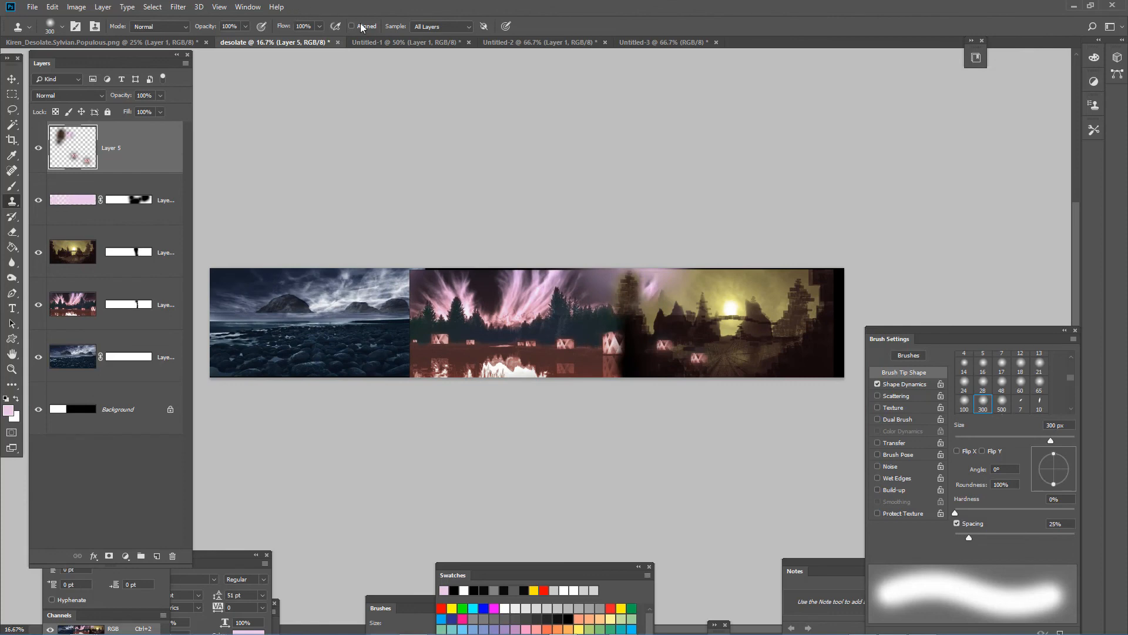
pyautogui.hotkey('alt', 'Tab')
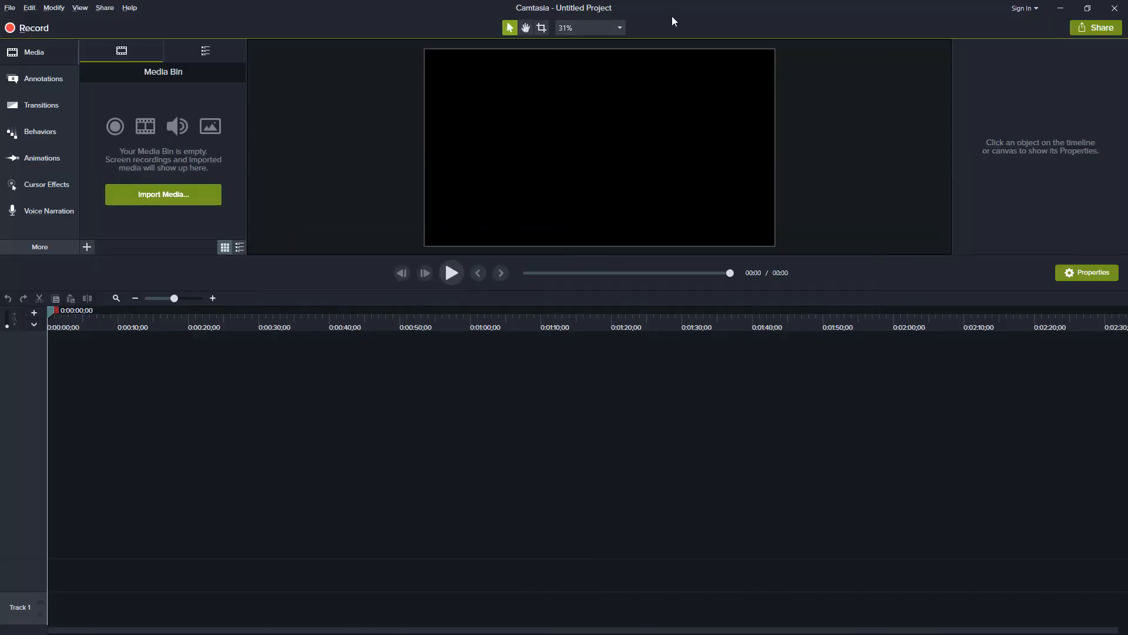